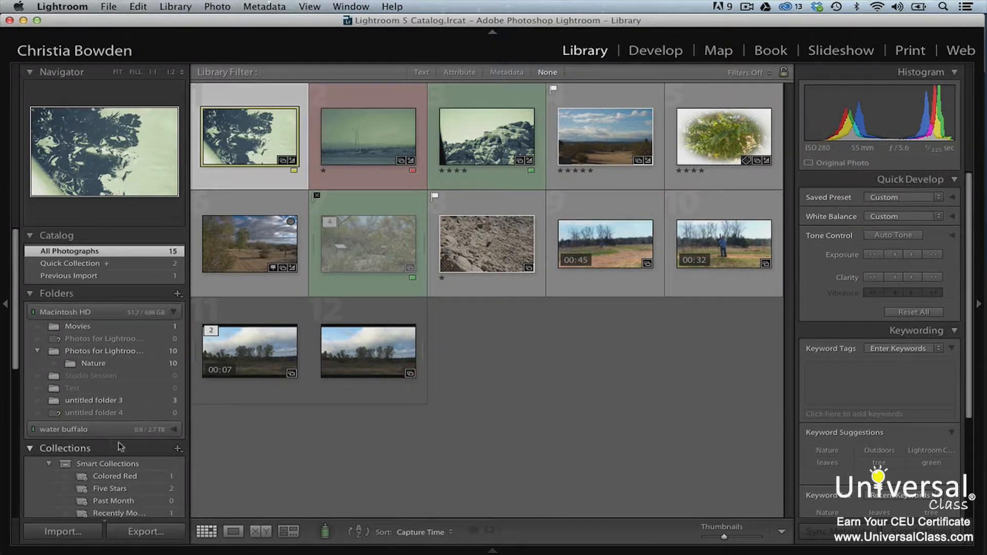
- Start the Flickr publish service with a short description and send Lightroom's authorization request to Flickr
{"action": "scroll", "coordinate": [120, 446], "scroll_direction": "down", "scroll_amount": 10}
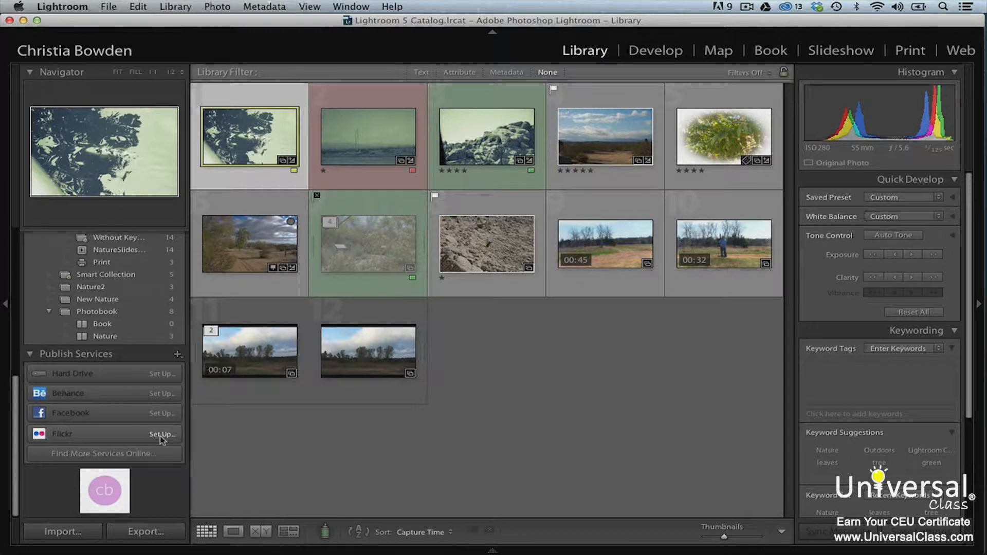
{"action": "left_click", "coordinate": [161, 435]}
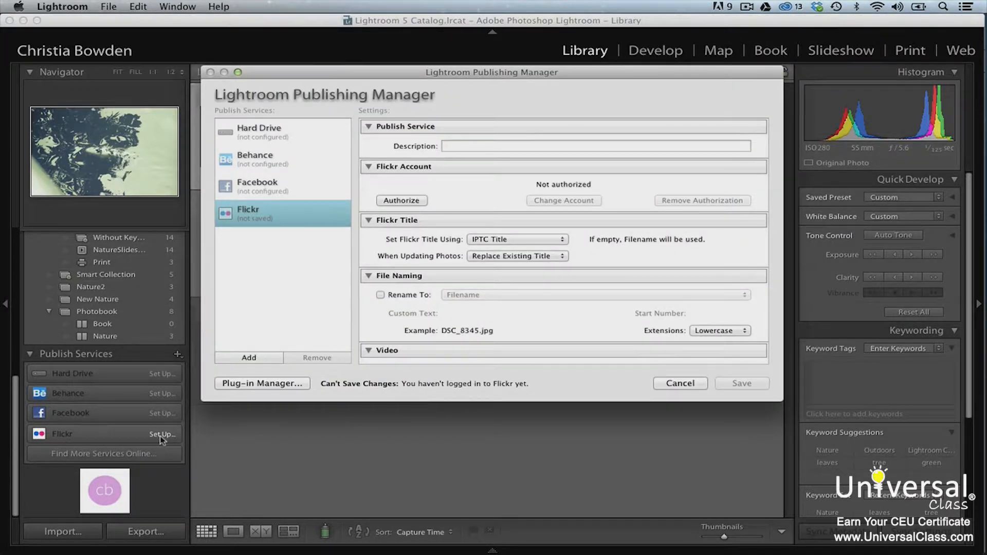
{"action": "left_click", "coordinate": [467, 148]}
{"action": "type", "text": "Christi"}
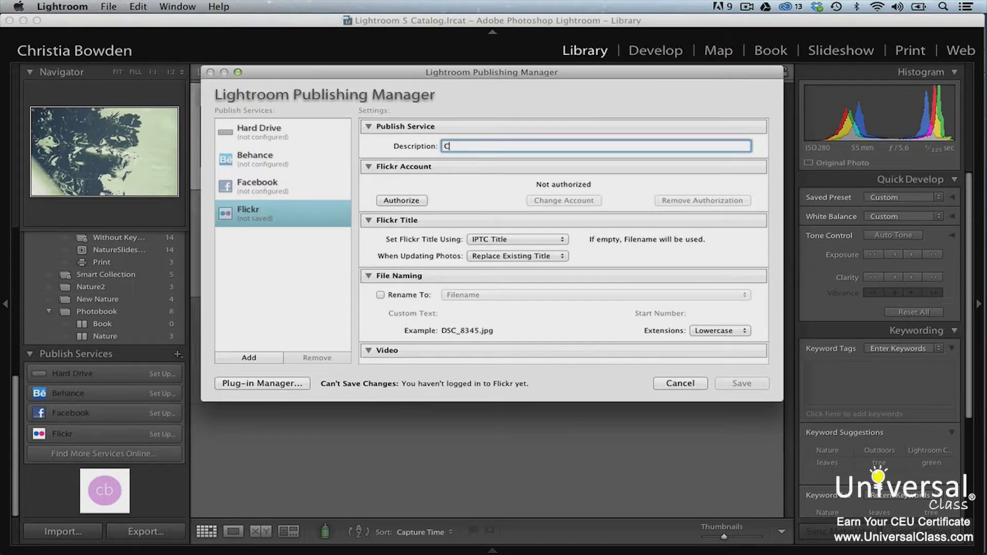
{"action": "type", "text": "a"}
{"action": "left_click", "coordinate": [402, 200]}
{"action": "left_click", "coordinate": [483, 205]}
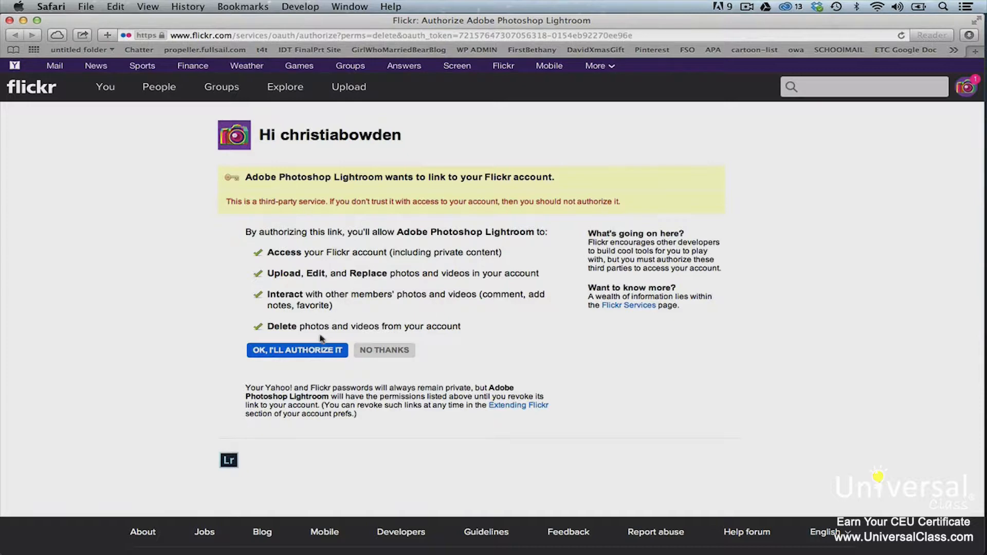
- Grant Lightroom access to the Flickr account on the approval page
{"action": "left_click", "coordinate": [318, 352]}
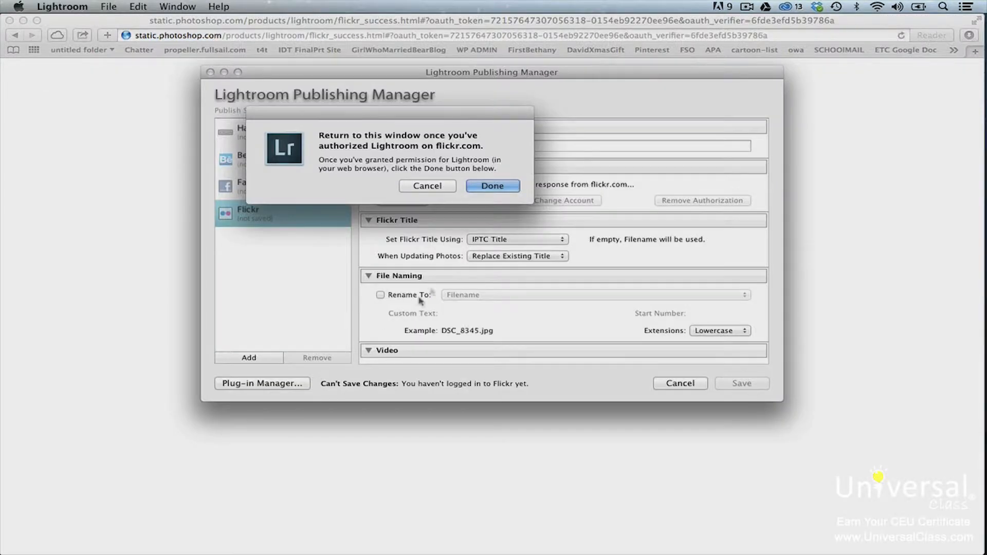
- Confirm Flickr authorization, set Flickr titles to use Filename, and save the service
{"action": "left_click", "coordinate": [494, 186]}
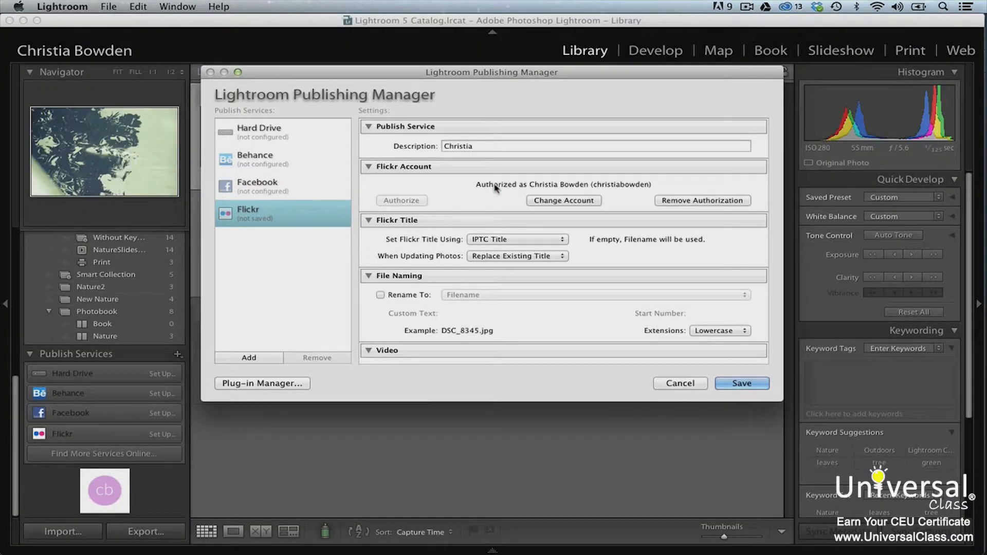
{"action": "left_click", "coordinate": [567, 243]}
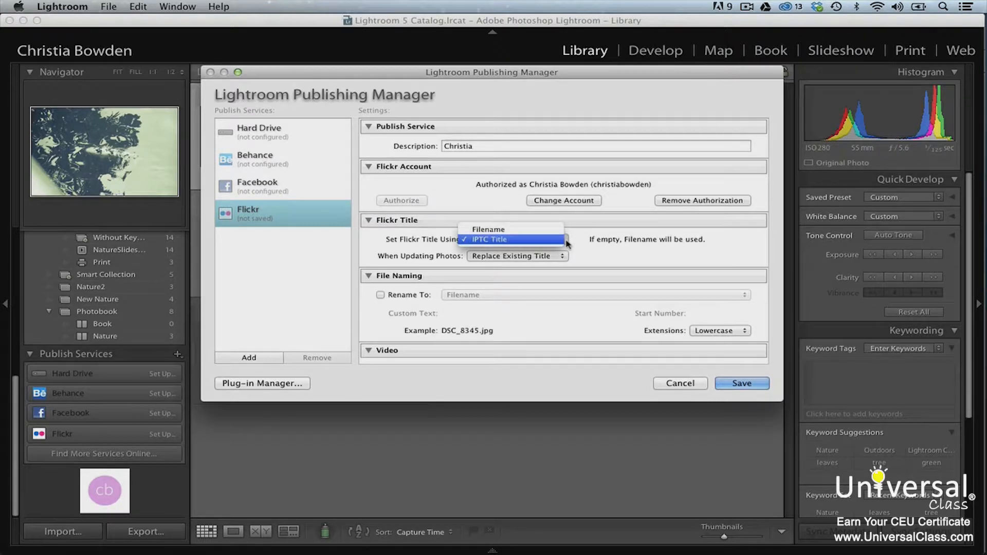
{"action": "left_click", "coordinate": [547, 233]}
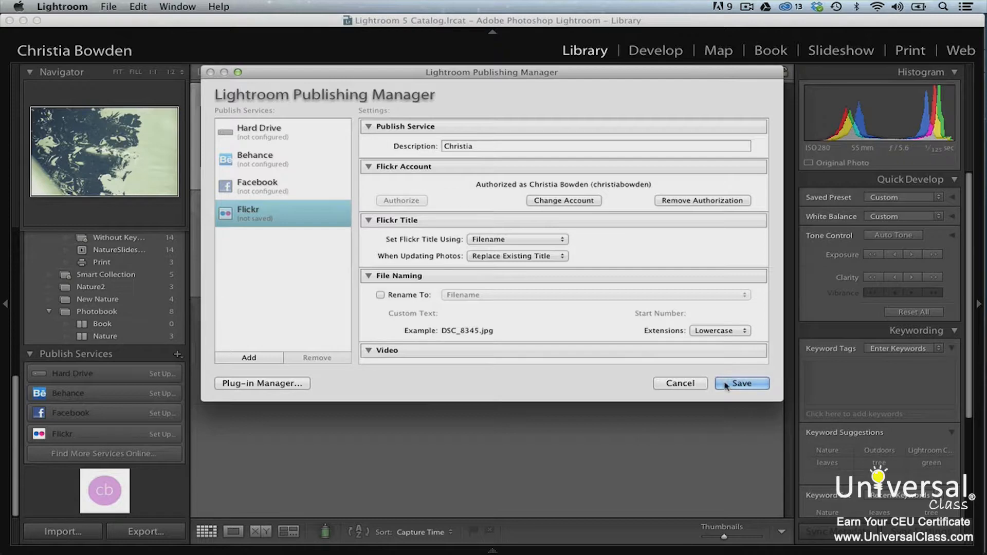
{"action": "left_click", "coordinate": [742, 383]}
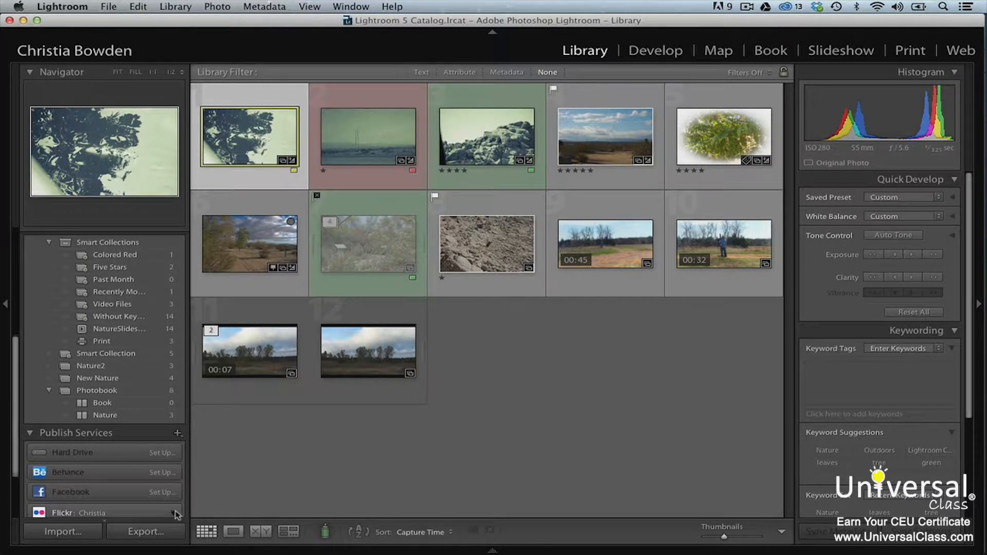
- Expand the Flickr service and show only the Nature folder's photos
{"action": "scroll", "coordinate": [179, 513], "scroll_direction": "down", "scroll_amount": 3}
{"action": "scroll", "coordinate": [178, 515], "scroll_direction": "down", "scroll_amount": 1}
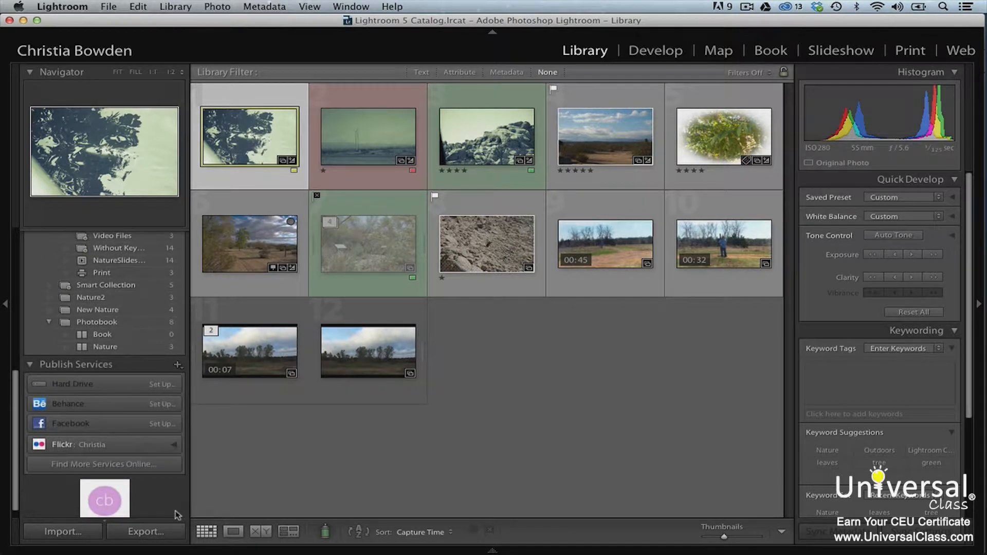
{"action": "left_click", "coordinate": [173, 446]}
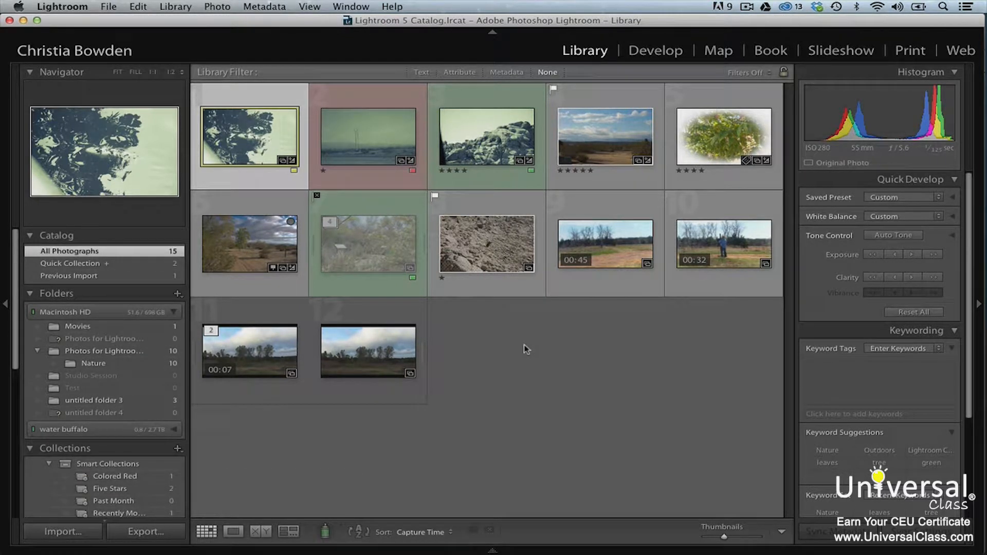
{"action": "left_click", "coordinate": [170, 364]}
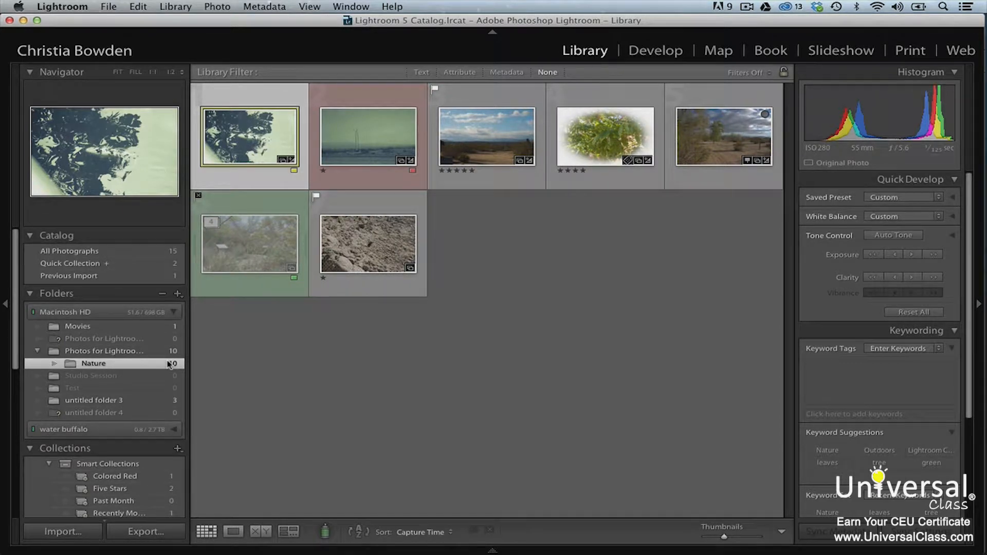
- Drag the first, third and fifth Nature photos onto the Flickr Photostream collection
{"action": "scroll", "coordinate": [169, 364], "scroll_direction": "down", "scroll_amount": 10}
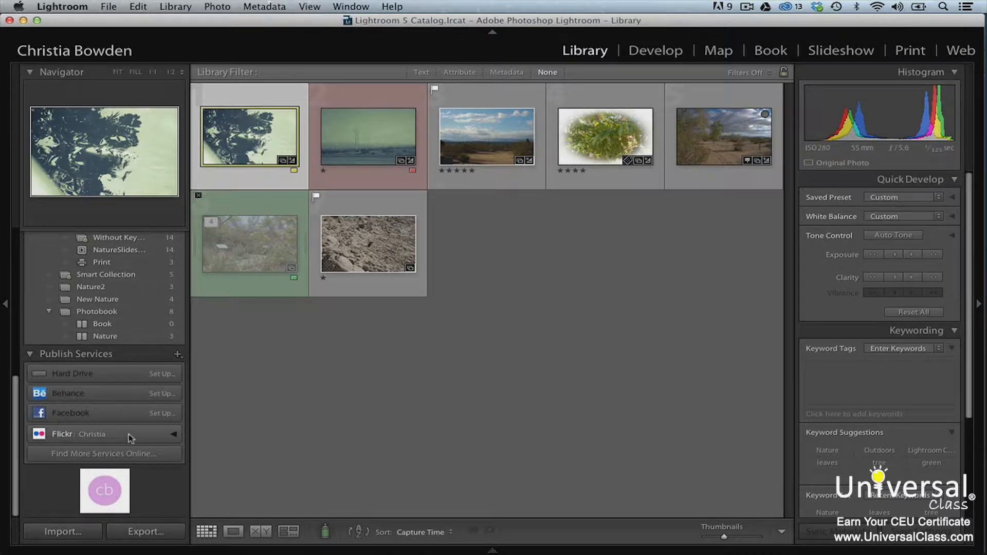
{"action": "left_click", "coordinate": [174, 434]}
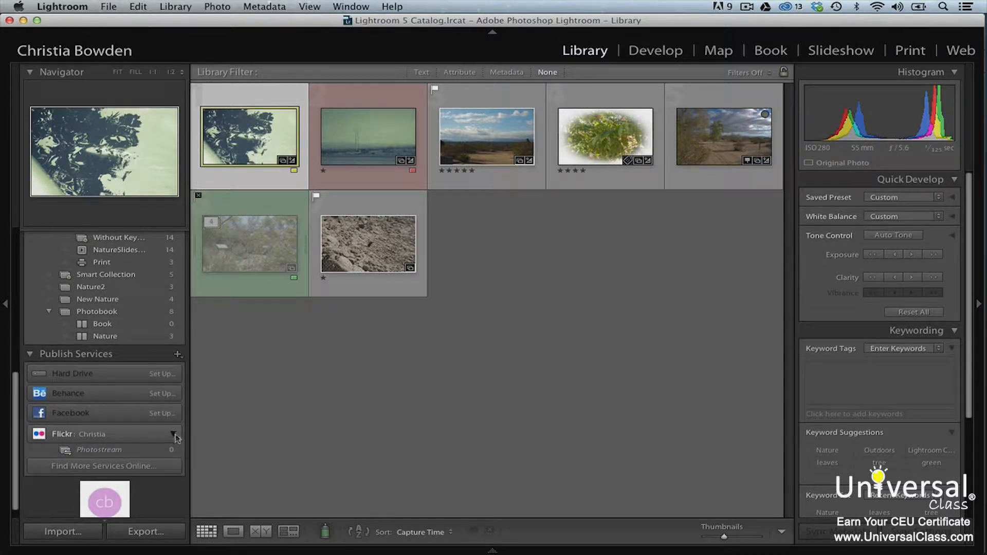
{"action": "left_click_drag", "start_coordinate": [250, 133], "coordinate": [135, 450]}
{"action": "left_click_drag", "start_coordinate": [491, 133], "coordinate": [135, 453]}
{"action": "left_click_drag", "start_coordinate": [714, 157], "coordinate": [161, 458]}
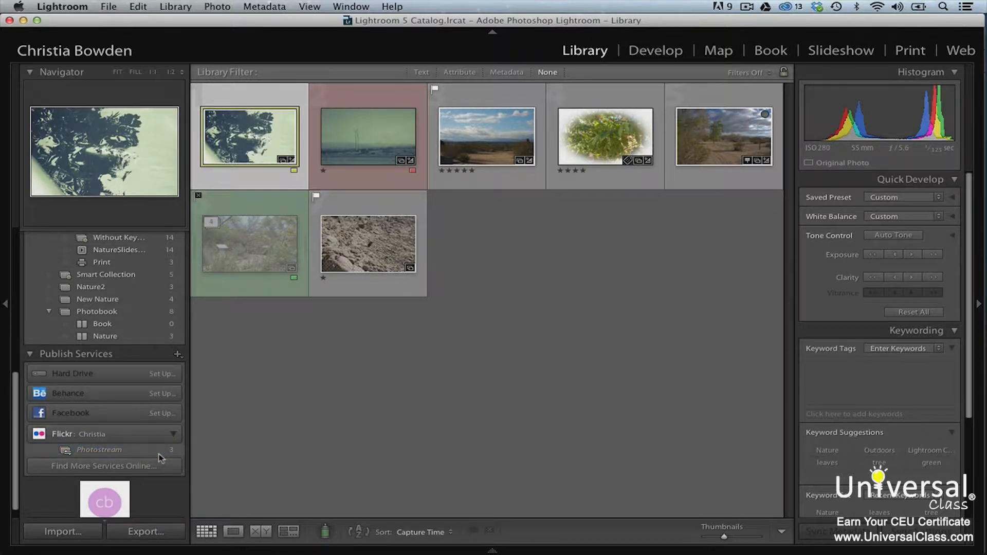
- Publish the three Photostream photos to Flickr, then show the Photostream on the Flickr website
{"action": "left_click", "coordinate": [159, 455]}
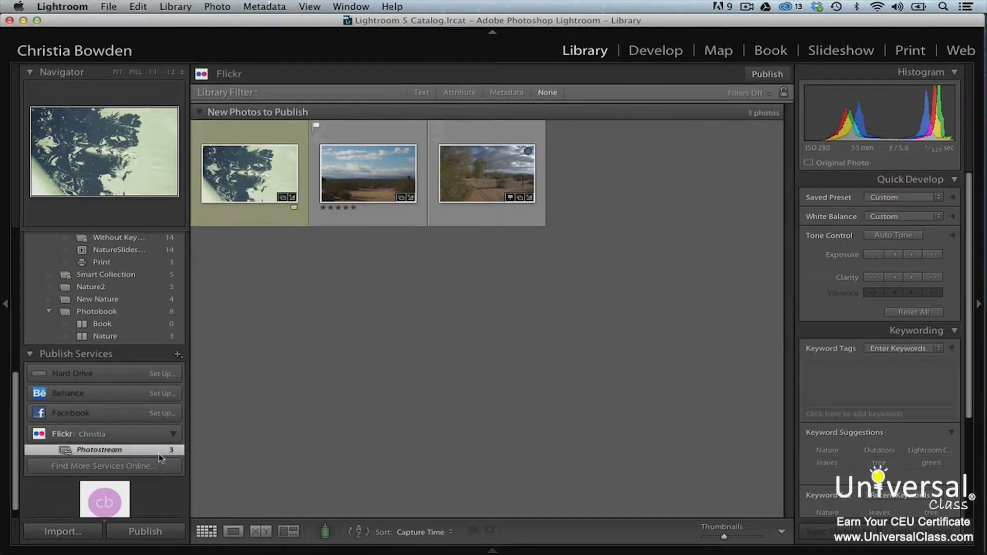
{"action": "left_click", "coordinate": [778, 75]}
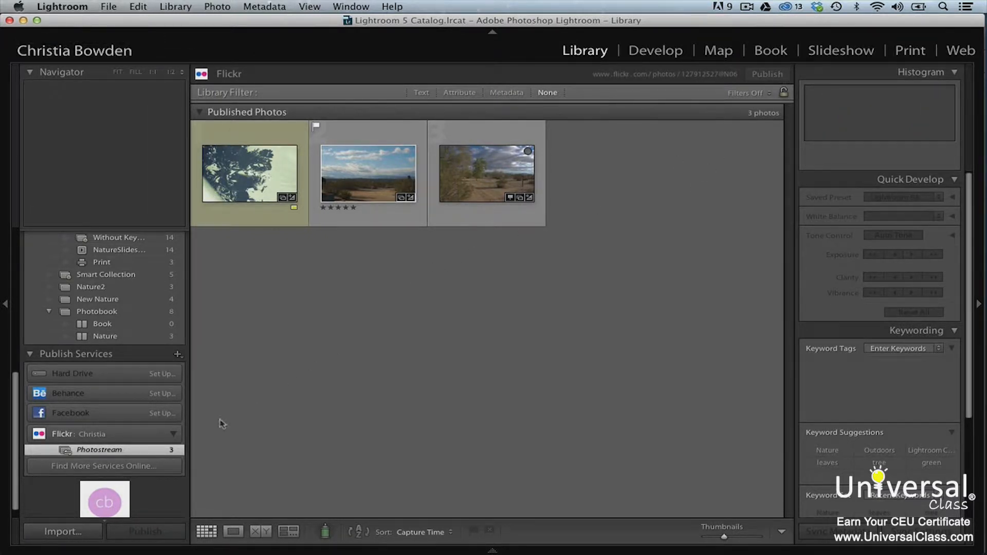
{"action": "right_click", "coordinate": [166, 452]}
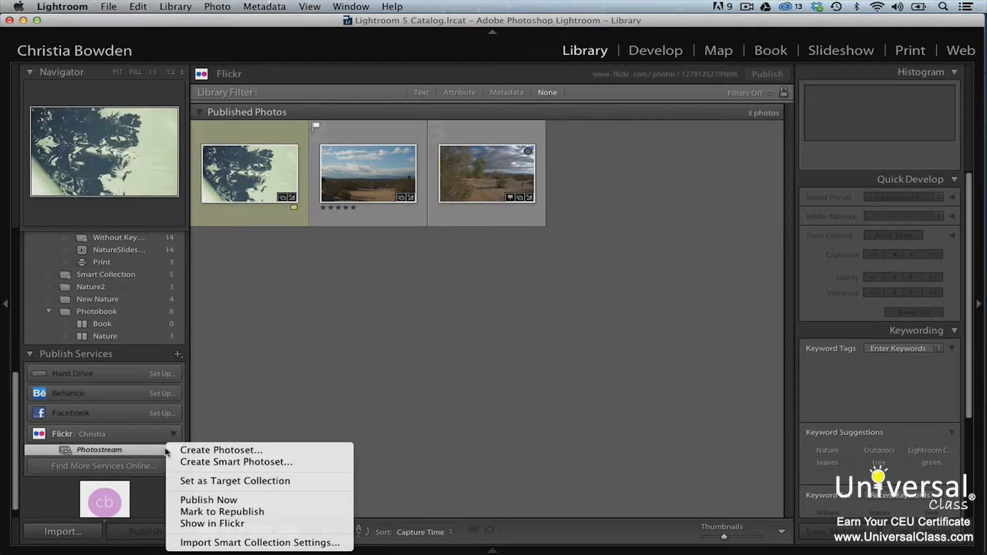
{"action": "left_click", "coordinate": [240, 524]}
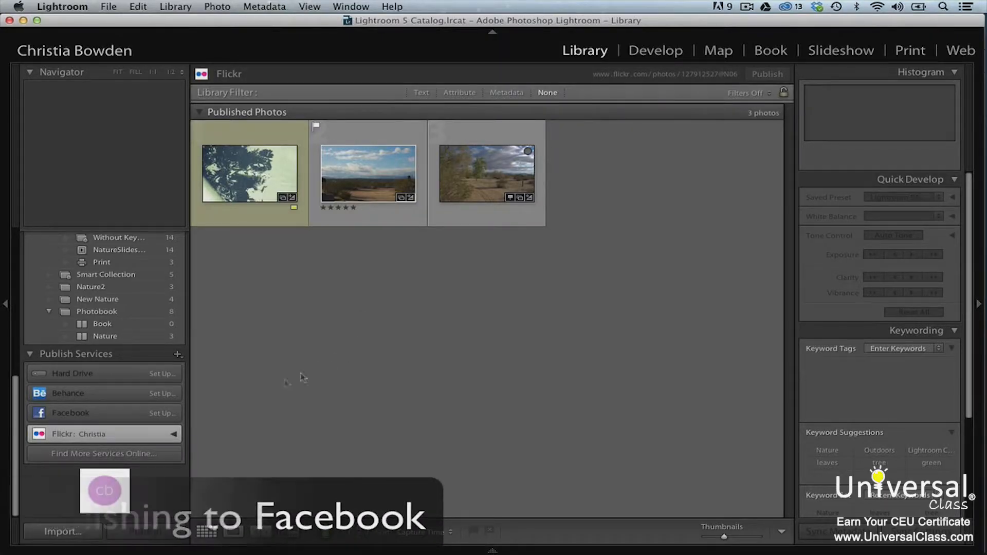
- Create a Facebook publish service described 'Nature' and connect it to the Facebook account
{"action": "left_click", "coordinate": [163, 413]}
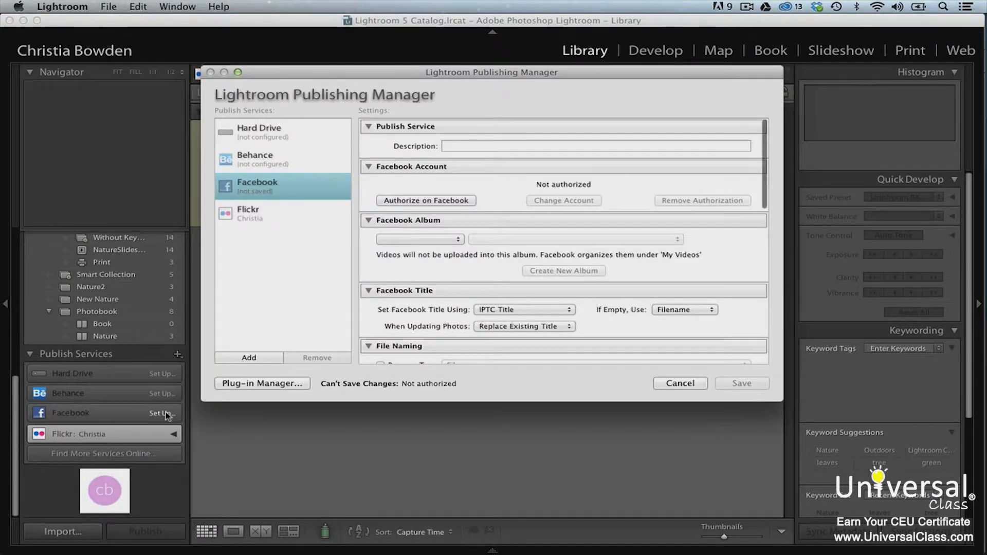
{"action": "left_click", "coordinate": [485, 146]}
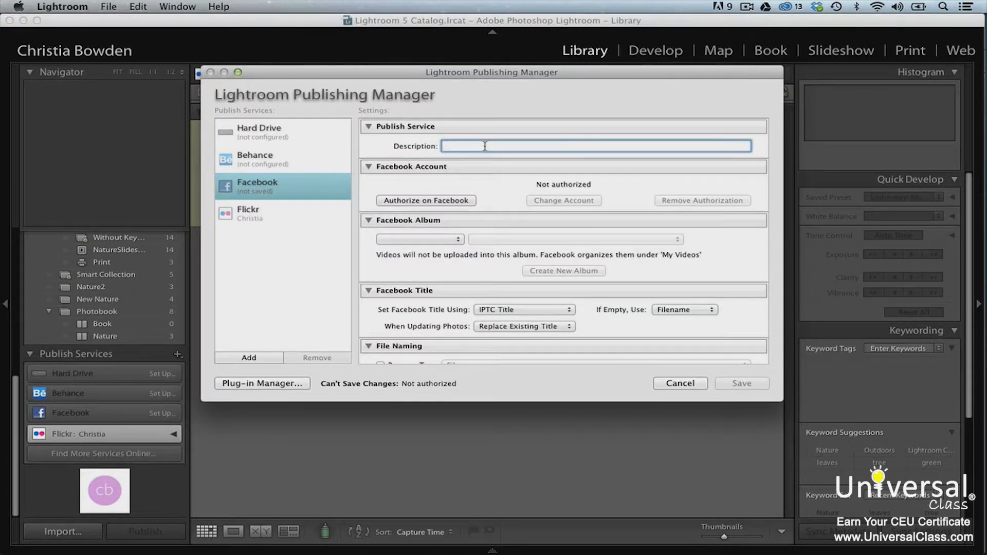
{"action": "type", "text": "Nature"}
{"action": "left_click", "coordinate": [463, 201]}
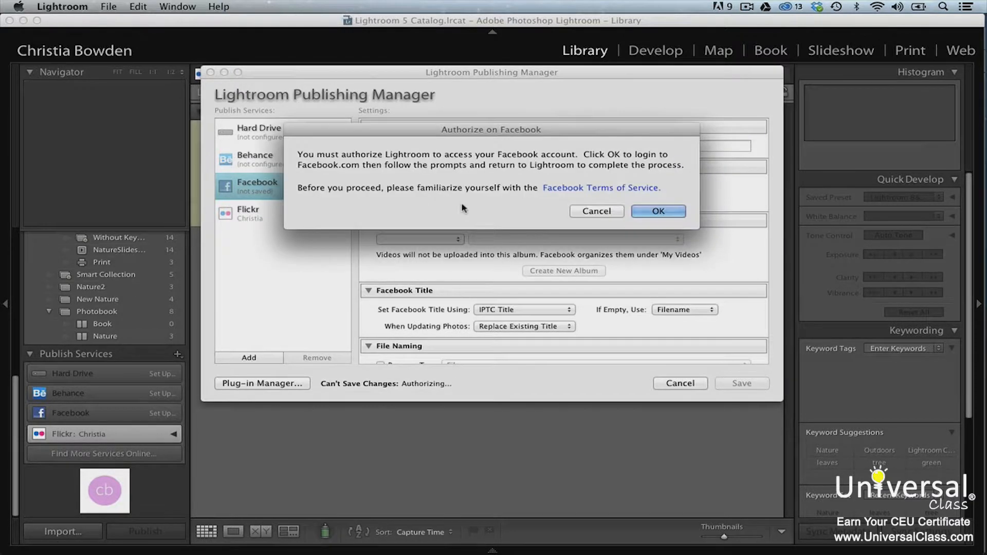
{"action": "left_click", "coordinate": [658, 211]}
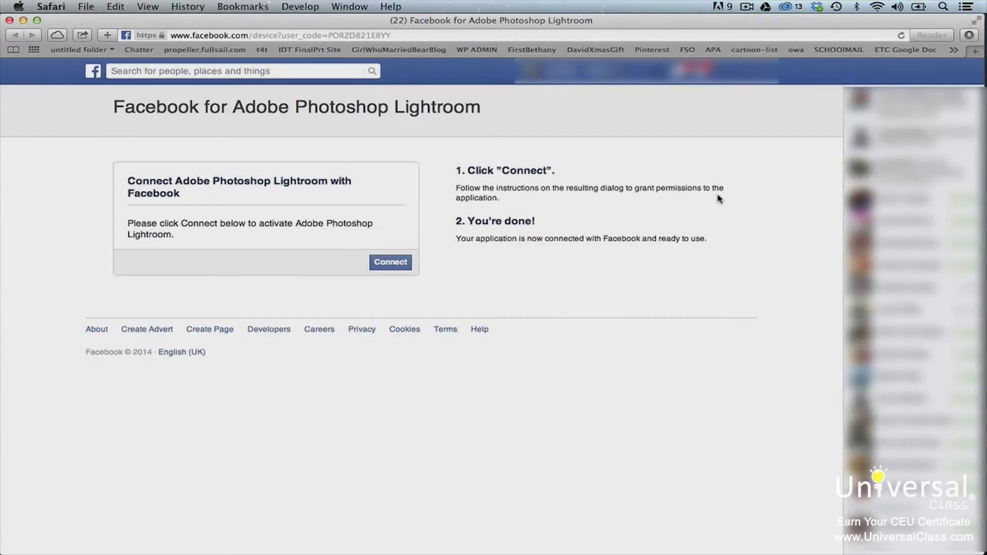
{"action": "left_click", "coordinate": [392, 264]}
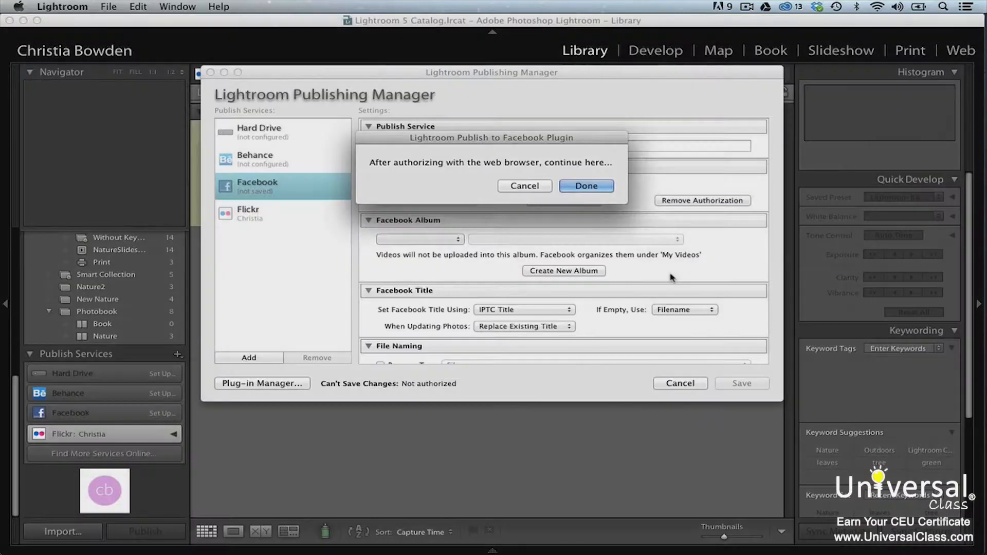
- Confirm Facebook authorization is done and title Facebook photos by Filename
{"action": "left_click", "coordinate": [585, 189]}
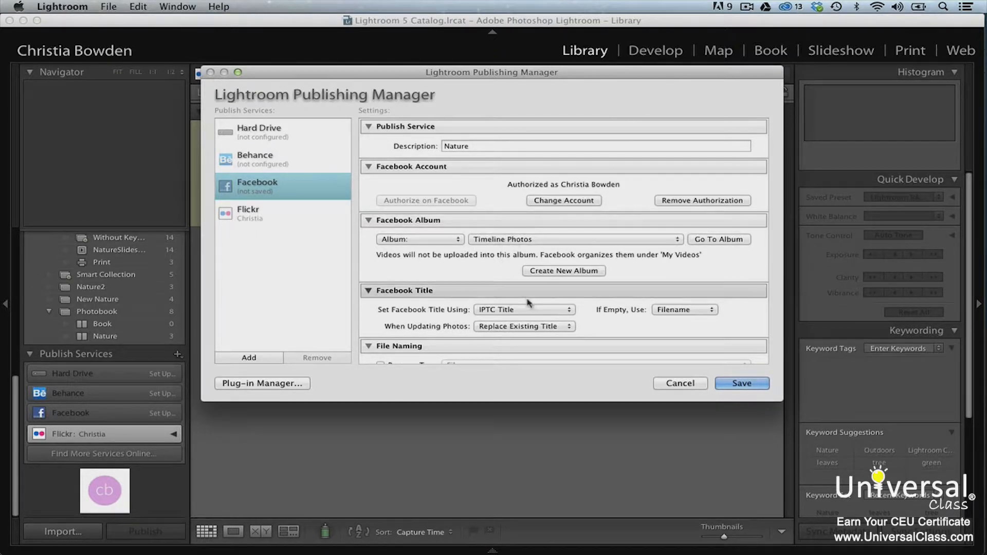
{"action": "left_click", "coordinate": [544, 310]}
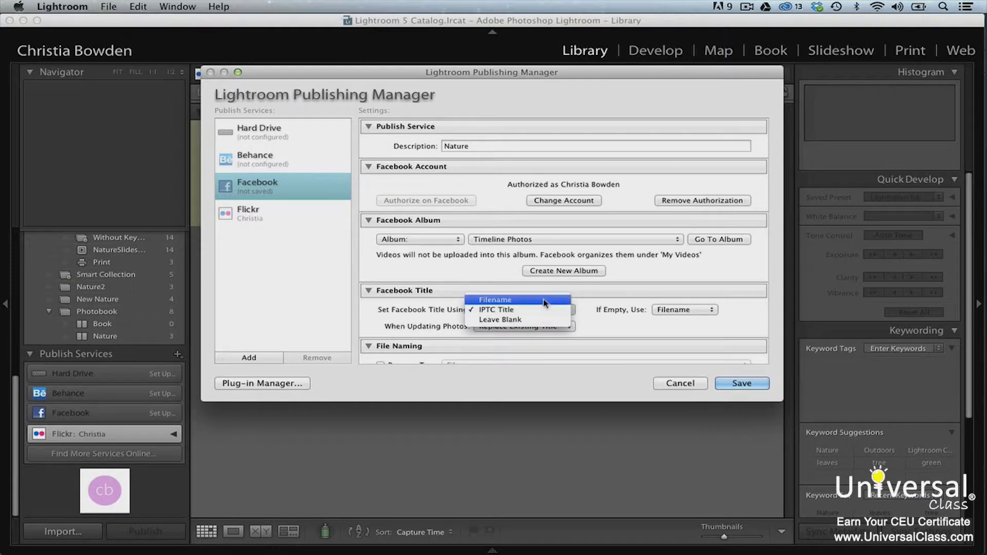
{"action": "left_click", "coordinate": [545, 300]}
- Limit included metadata to Copyright Only and save the Facebook: Nature service
{"action": "scroll", "coordinate": [560, 328], "scroll_direction": "down", "scroll_amount": 5}
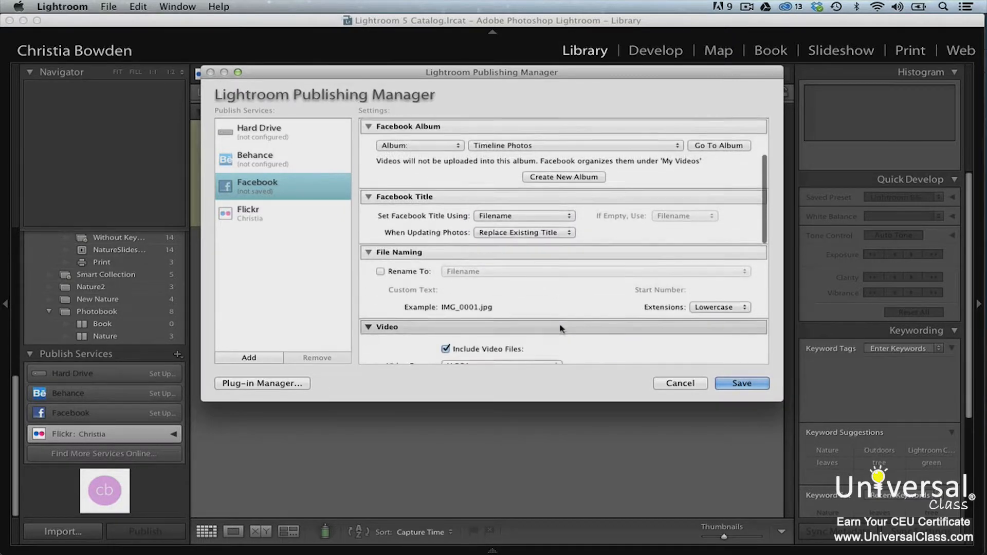
{"action": "scroll", "coordinate": [560, 328], "scroll_direction": "down", "scroll_amount": 7}
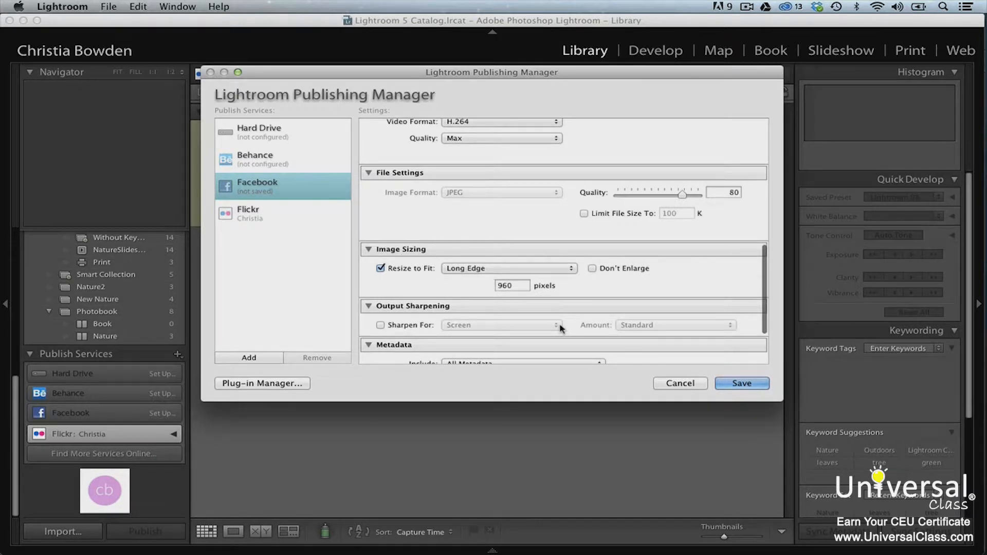
{"action": "scroll", "coordinate": [561, 326], "scroll_direction": "down", "scroll_amount": 4}
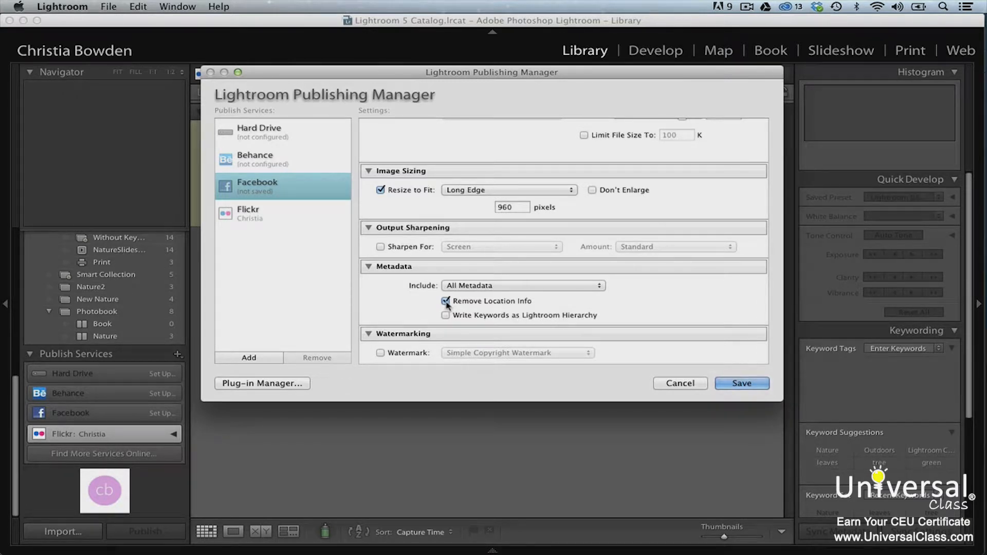
{"action": "left_click", "coordinate": [522, 286]}
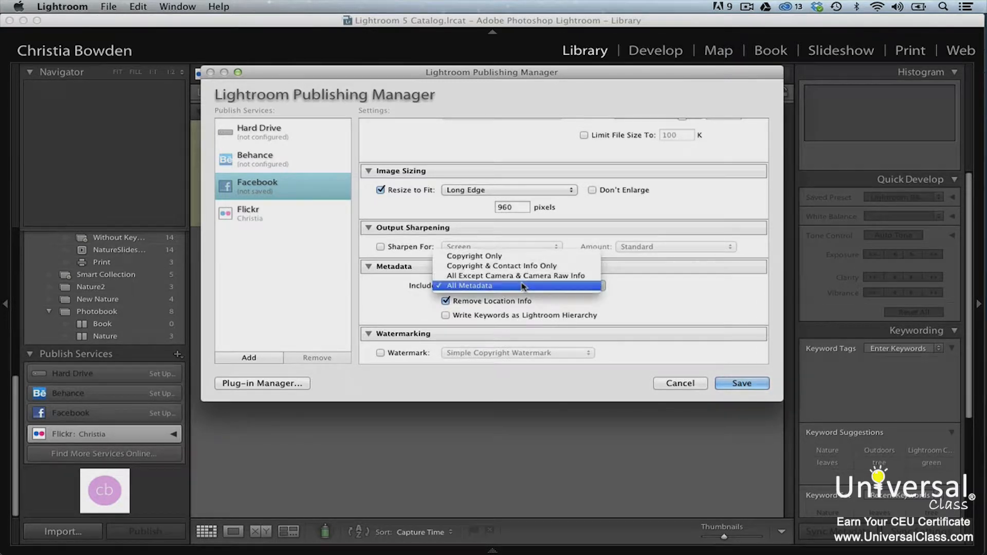
{"action": "left_click", "coordinate": [522, 255]}
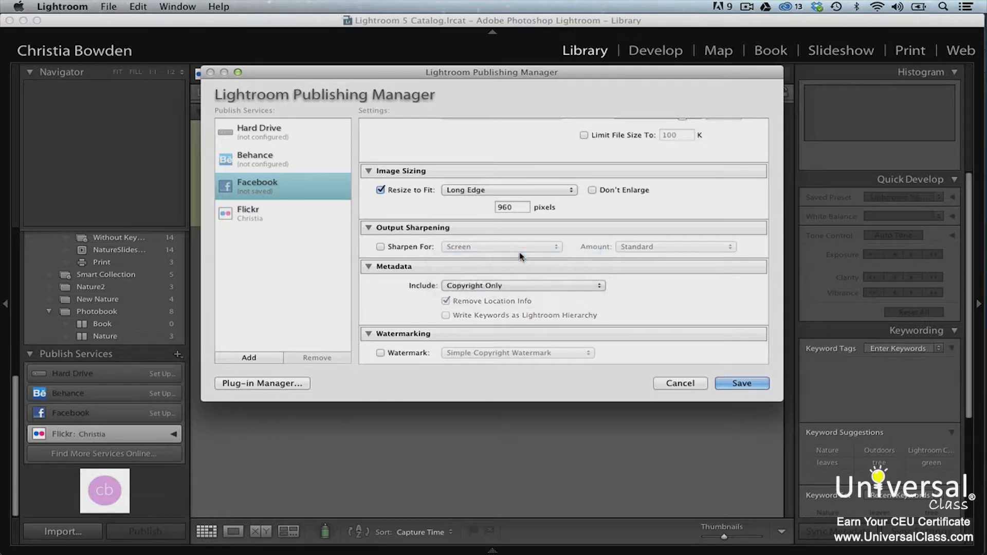
{"action": "left_click", "coordinate": [734, 382]}
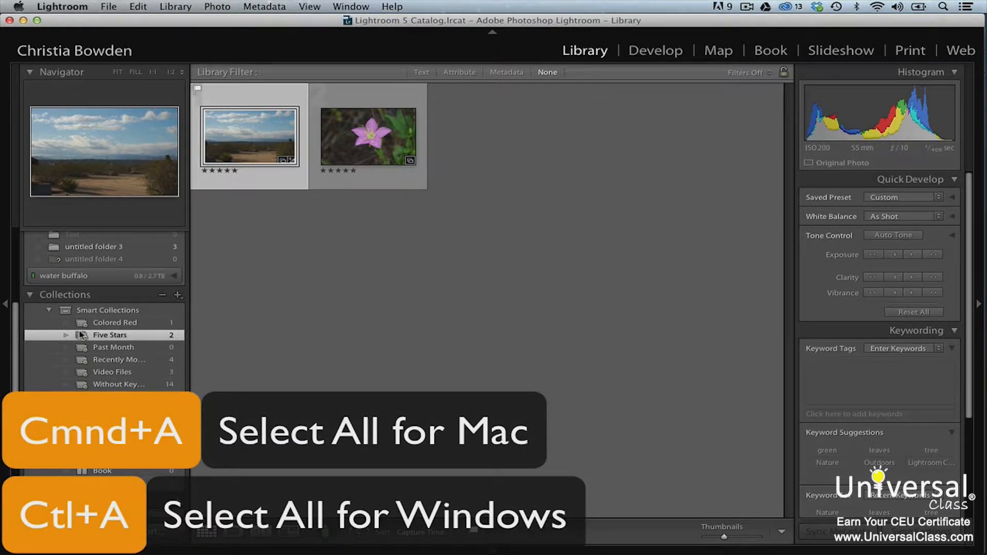
- Select both five-star photos with Cmd+A and drag them into Facebook Timeline Photos
{"action": "key", "text": "super+a"}
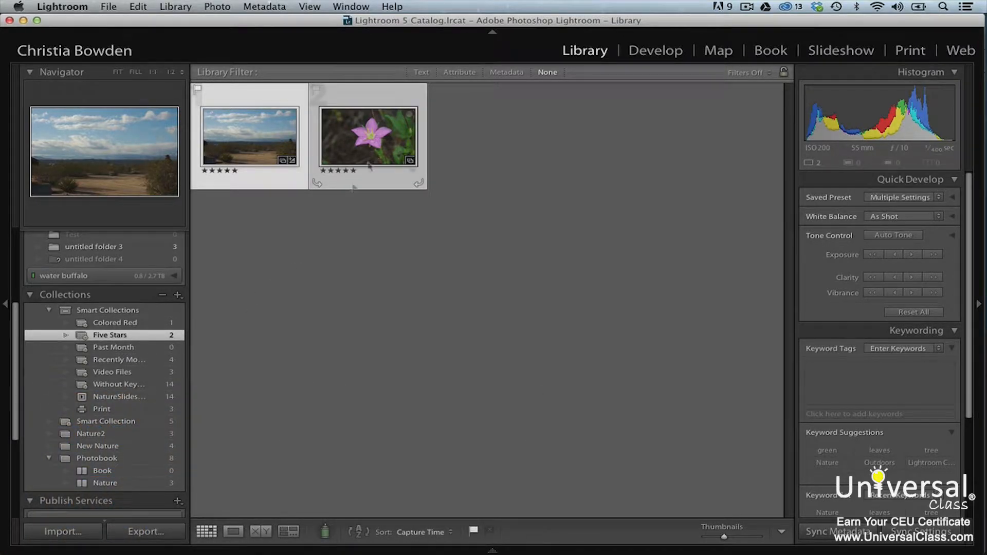
{"action": "scroll", "coordinate": [132, 414], "scroll_direction": "down", "scroll_amount": 6}
{"action": "left_click_drag", "start_coordinate": [376, 135], "coordinate": [166, 423]}
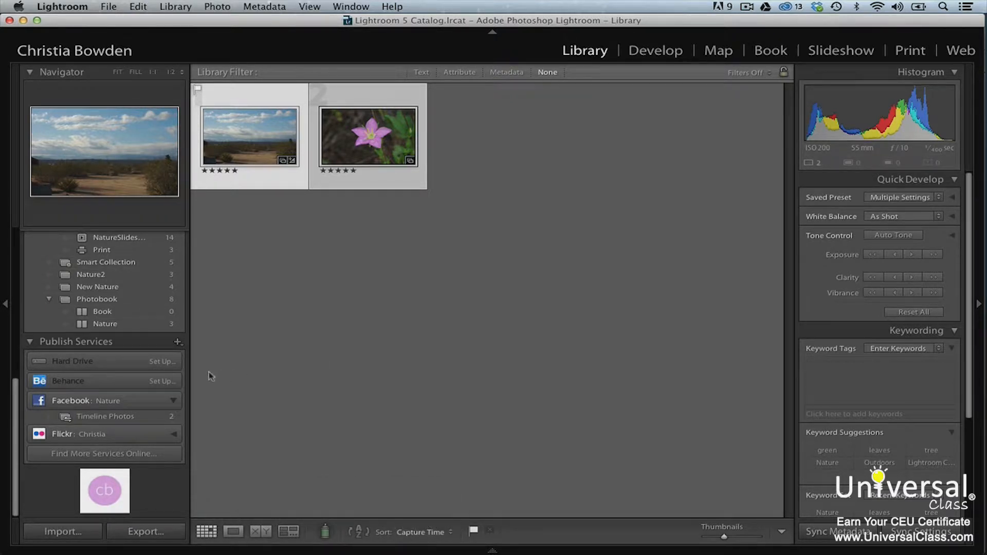
- Save a Hard Drive publish service described 'Nature' that exports to a Specific folder
{"action": "left_click", "coordinate": [161, 363]}
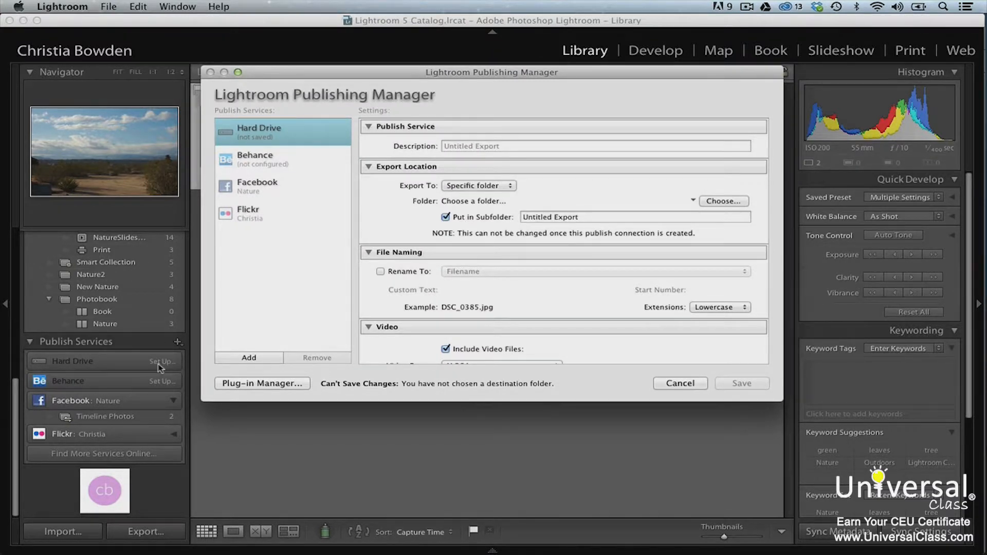
{"action": "left_click", "coordinate": [456, 147]}
{"action": "type", "text": "Nature"}
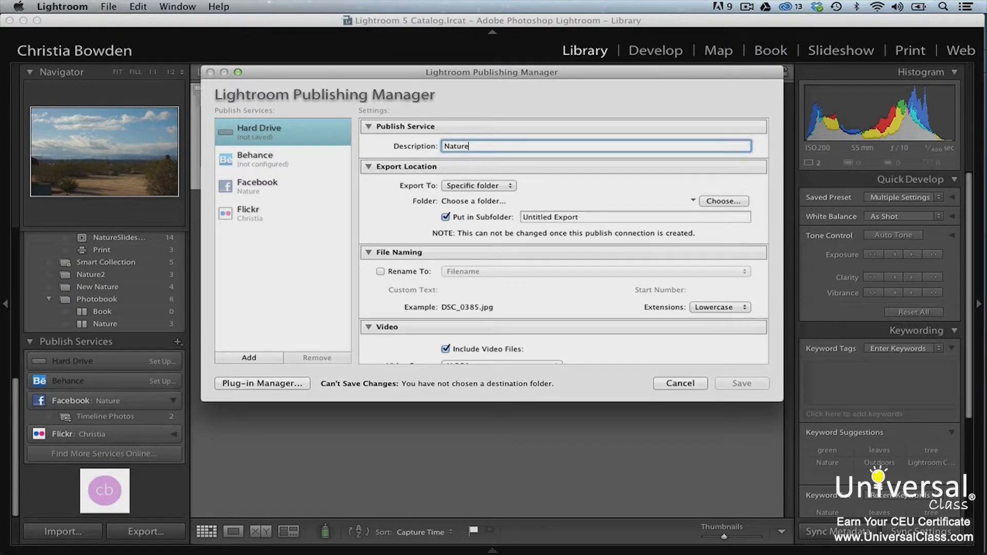
{"action": "left_click", "coordinate": [515, 186]}
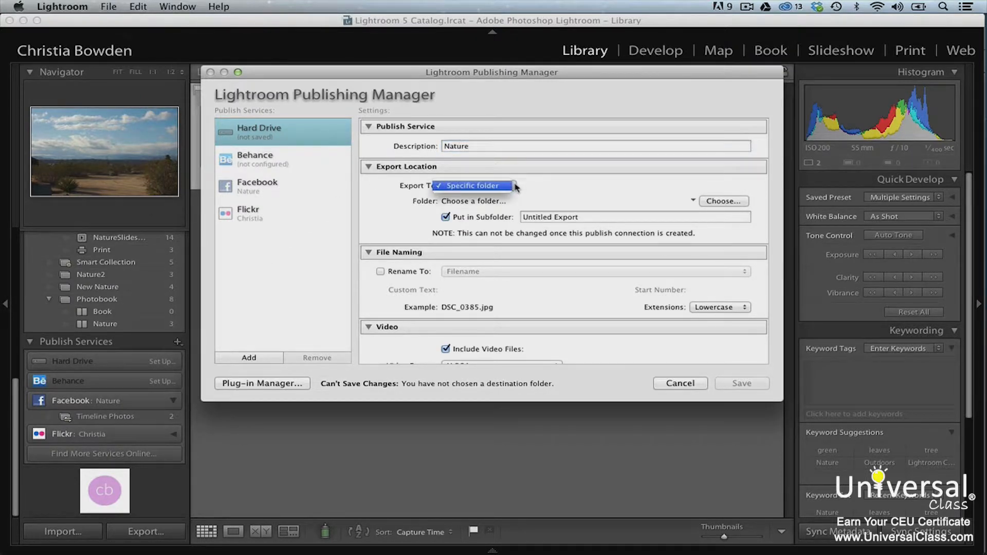
{"action": "left_click", "coordinate": [534, 192]}
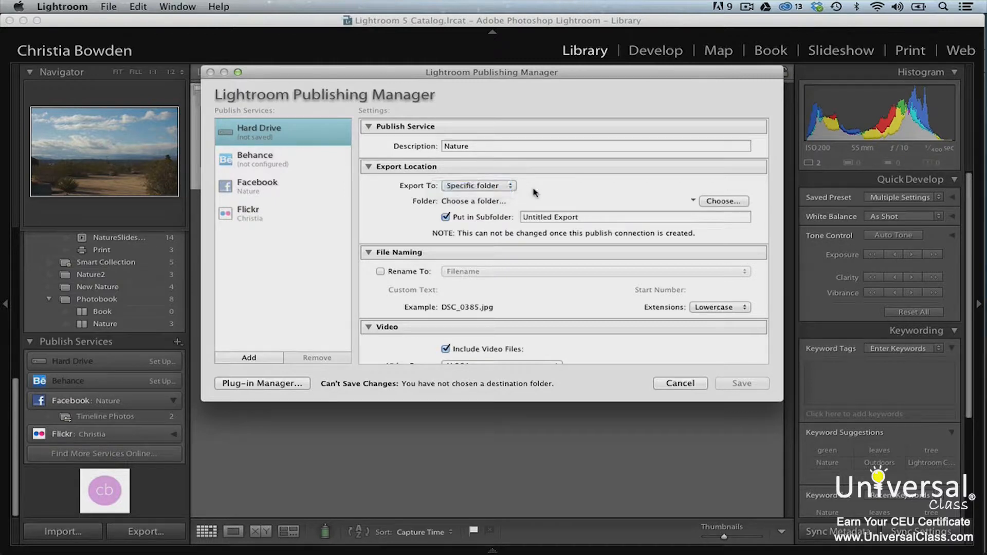
{"action": "scroll", "coordinate": [715, 216], "scroll_direction": "down", "scroll_amount": 5}
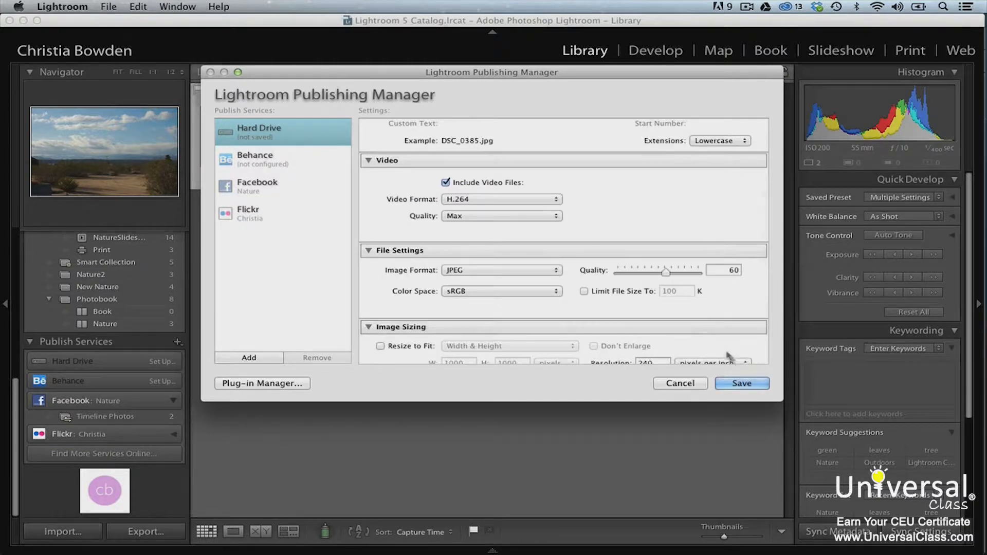
{"action": "left_click", "coordinate": [747, 390]}
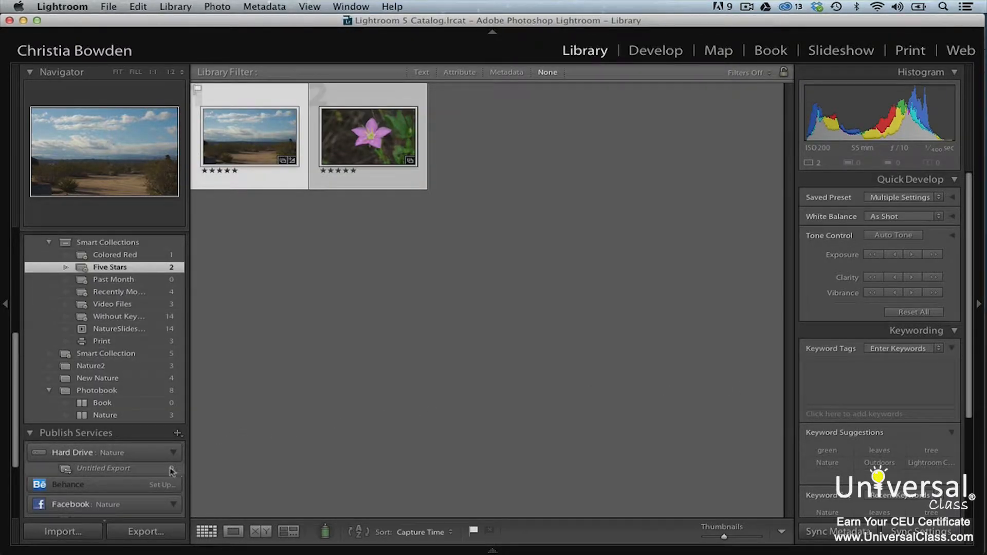
- Add the flower photo to Untitled Export, then switch to the Web module's template browser
{"action": "left_click_drag", "start_coordinate": [406, 142], "coordinate": [154, 469]}
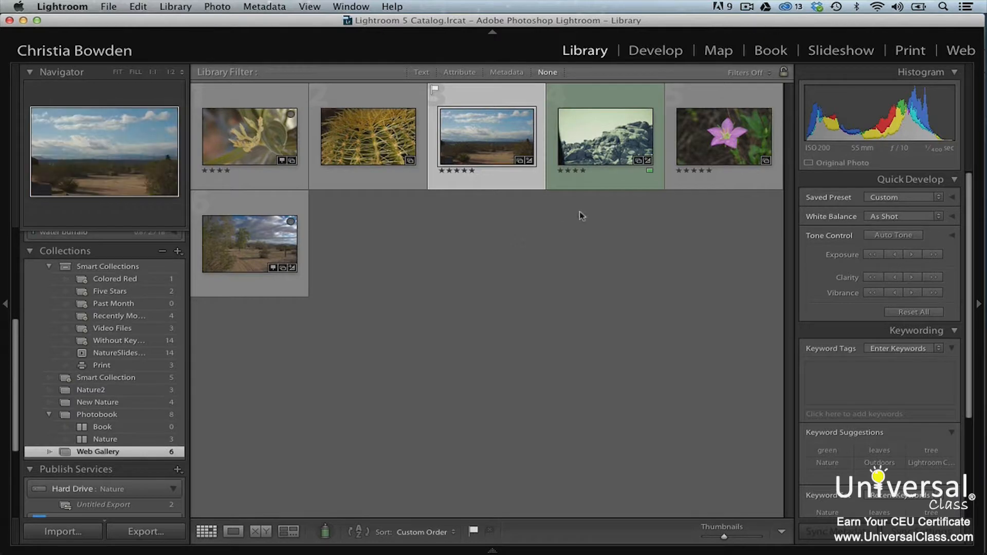
{"action": "left_click", "coordinate": [955, 50]}
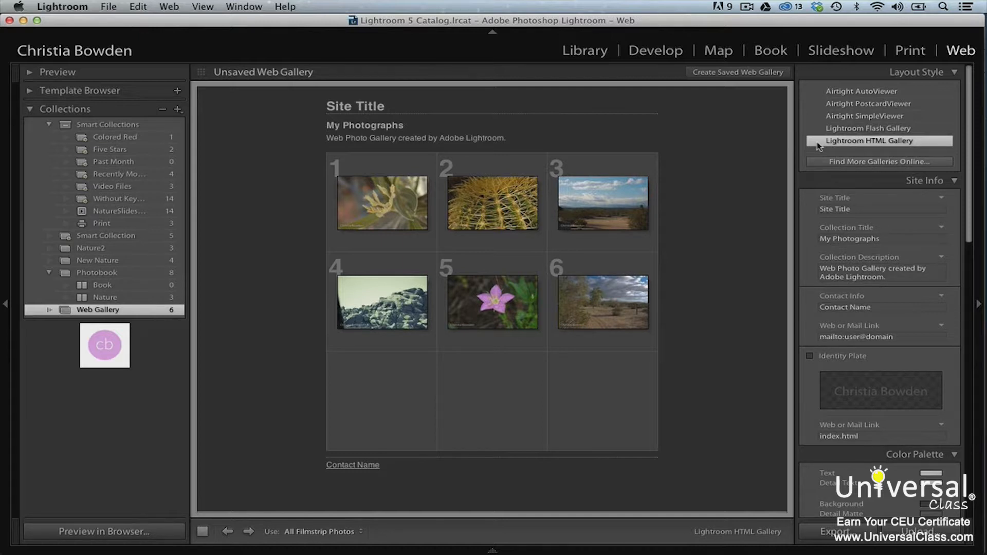
{"action": "left_click", "coordinate": [98, 91]}
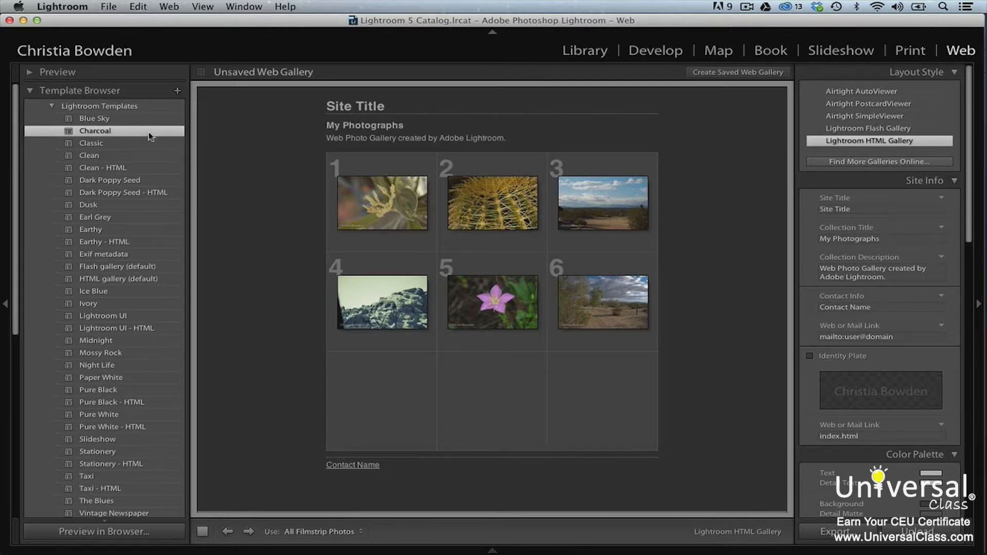
- Apply the Earthy - HTML template and preview the first flower photo's single-image page
{"action": "left_click", "coordinate": [143, 243]}
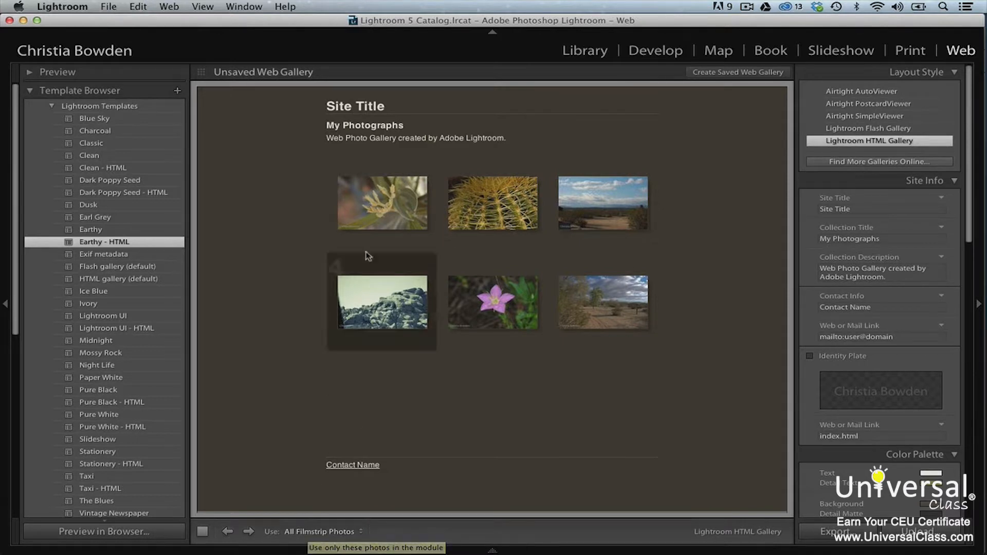
{"action": "left_click", "coordinate": [381, 213]}
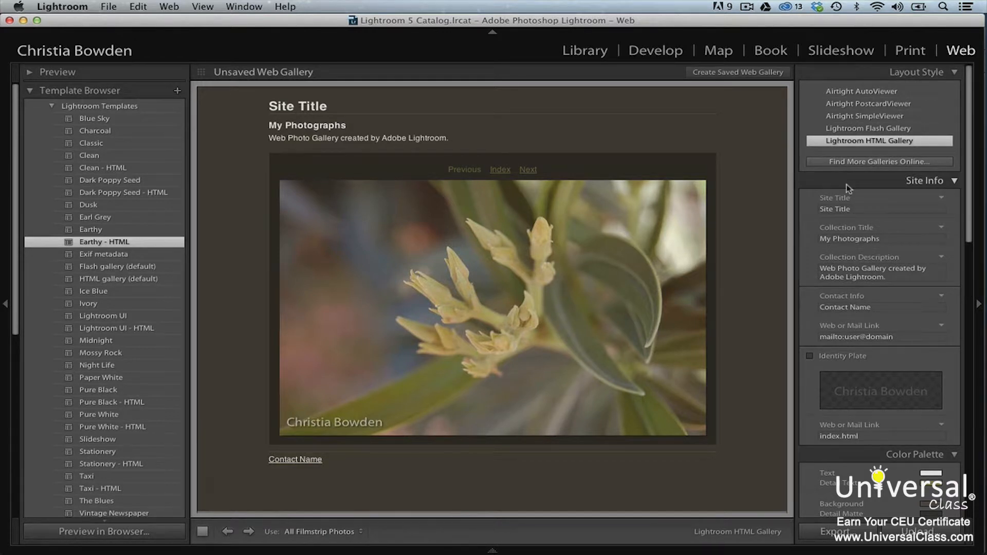
- Set the site title to the photographer's name, collection title Nature, description 'Pretty pictures of nature.'
{"action": "left_click", "coordinate": [864, 209]}
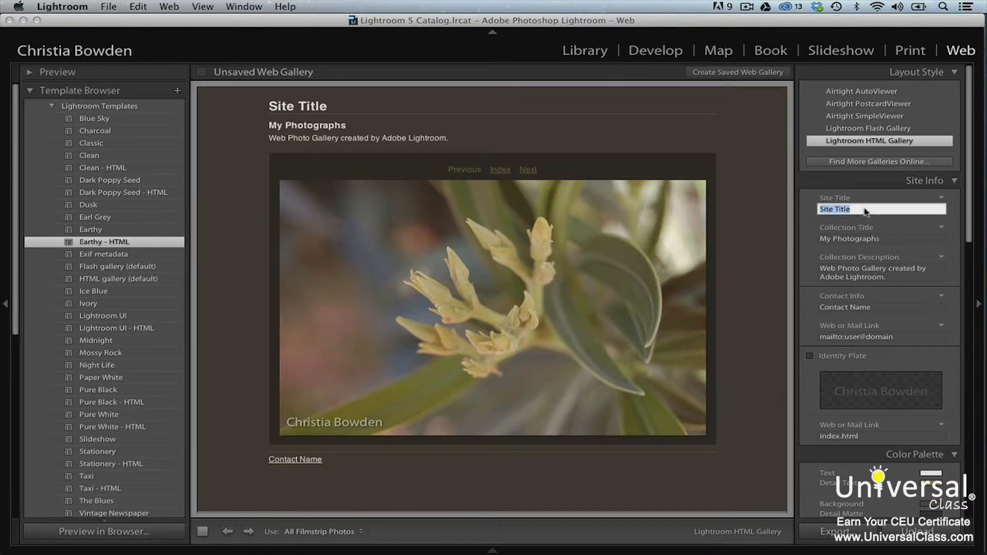
{"action": "type", "text": "Christia Bowden"}
{"action": "key", "text": "Tab"}
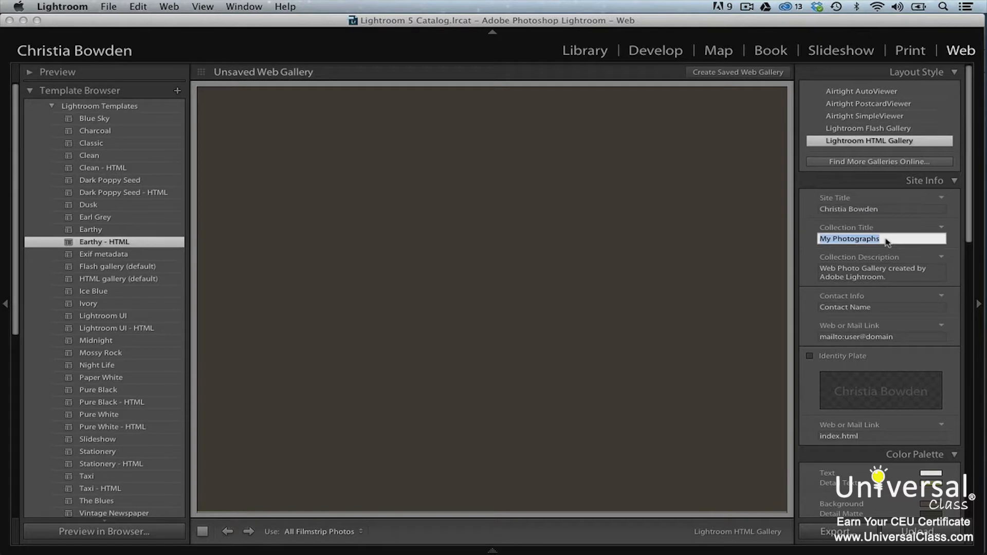
{"action": "type", "text": "Nature"}
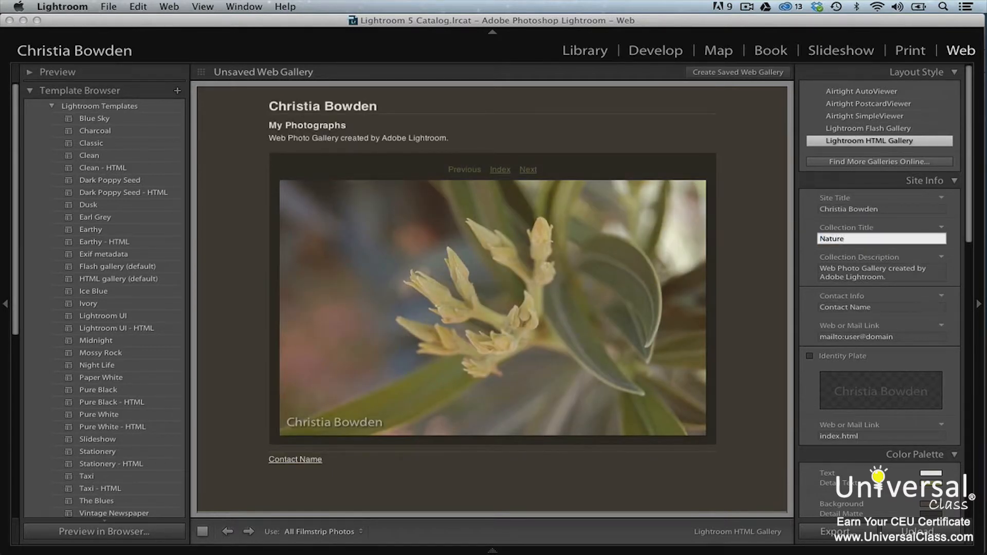
{"action": "left_click", "coordinate": [905, 278]}
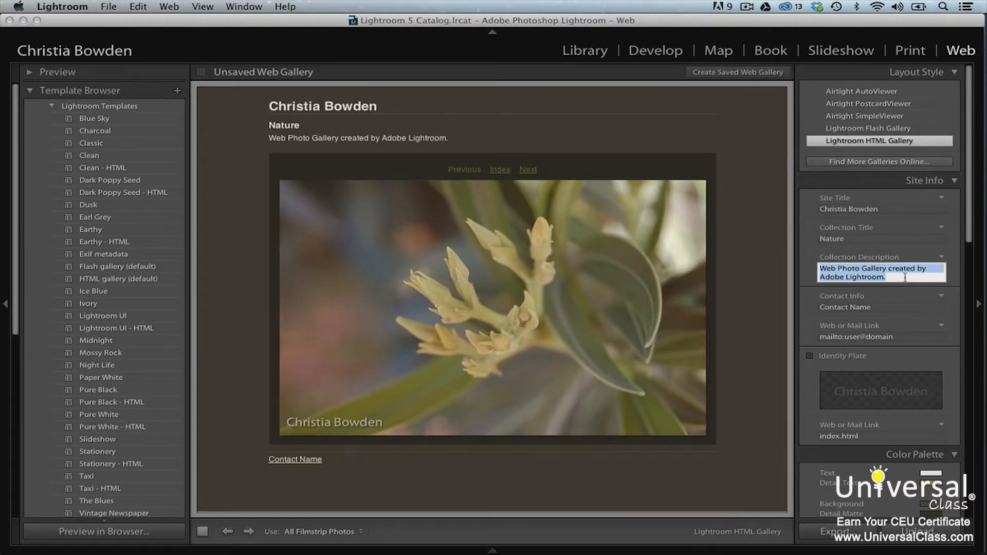
{"action": "type", "text": "Pretty "}
{"action": "type", "text": "pictures "}
{"action": "type", "text": "of "}
{"action": "type", "text": "natu"}
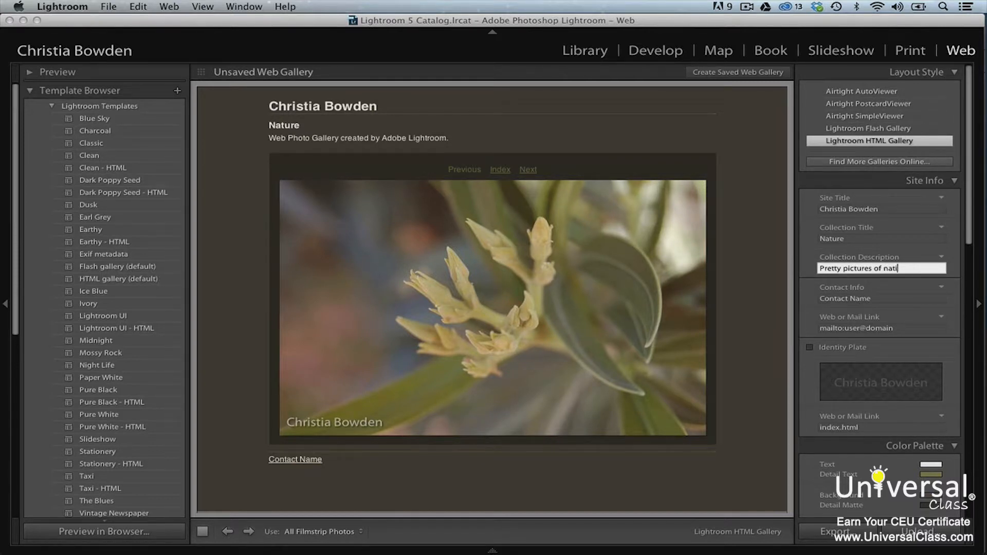
{"action": "type", "text": "re."}
{"action": "left_click", "coordinate": [919, 260]}
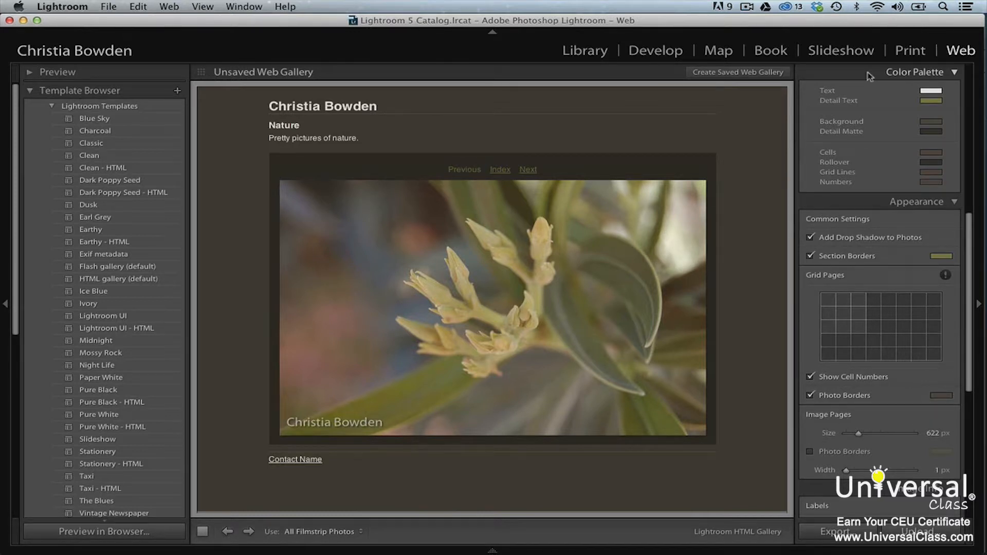
- Change the gallery's detail text colour to pale yellow
{"action": "left_click", "coordinate": [931, 101]}
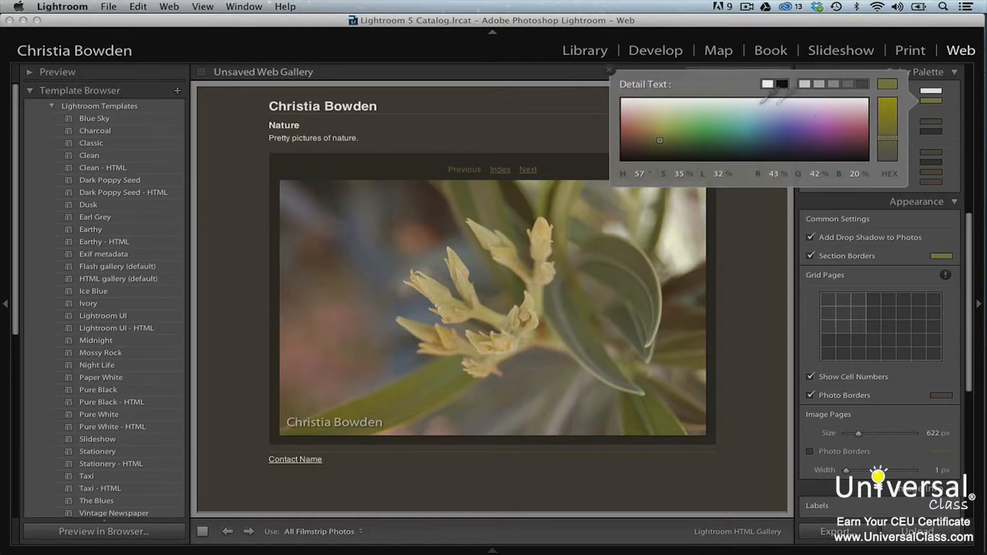
{"action": "left_click_drag", "start_coordinate": [666, 97], "coordinate": [666, 104]}
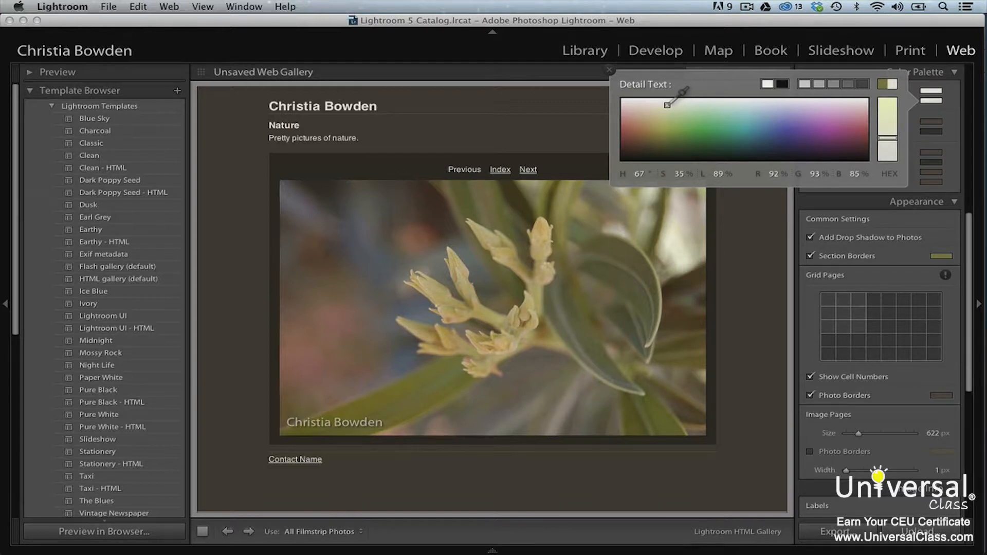
{"action": "left_click", "coordinate": [610, 70]}
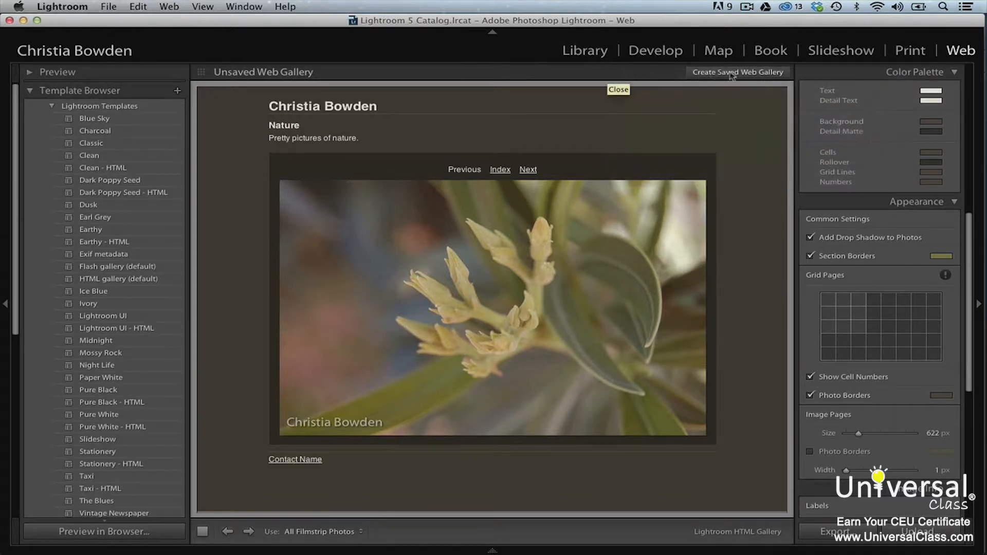
- Set the page background to dark olive green (H 60, S 17%, L 26%)
{"action": "left_click", "coordinate": [928, 127]}
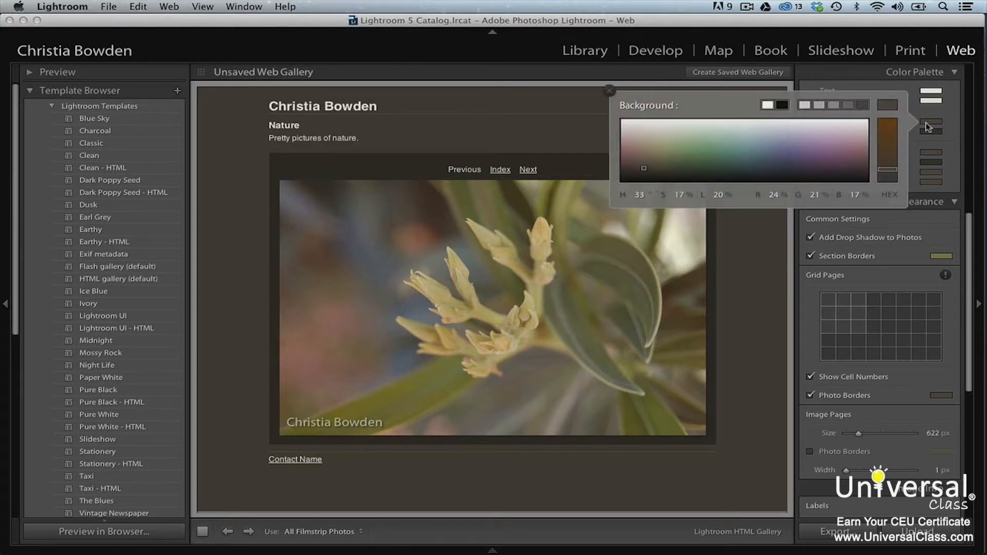
{"action": "mouse_move", "coordinate": [642, 158]}
{"action": "left_mouse_down"}
{"action": "mouse_move", "coordinate": [630, 157]}
{"action": "mouse_move", "coordinate": [630, 171]}
{"action": "mouse_move", "coordinate": [644, 160]}
{"action": "mouse_move", "coordinate": [646, 169]}
{"action": "mouse_move", "coordinate": [661, 164]}
{"action": "left_mouse_up"}
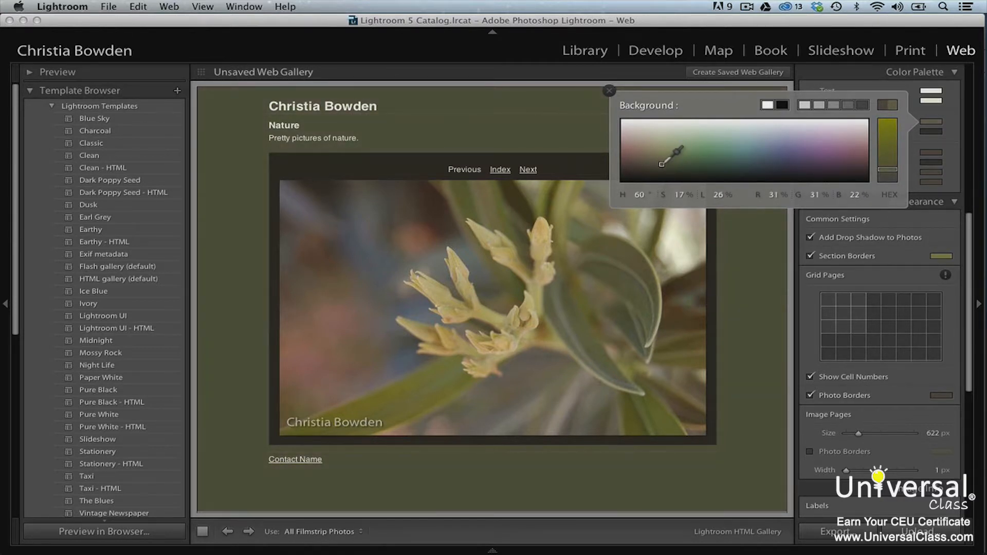
{"action": "left_click", "coordinate": [609, 91]}
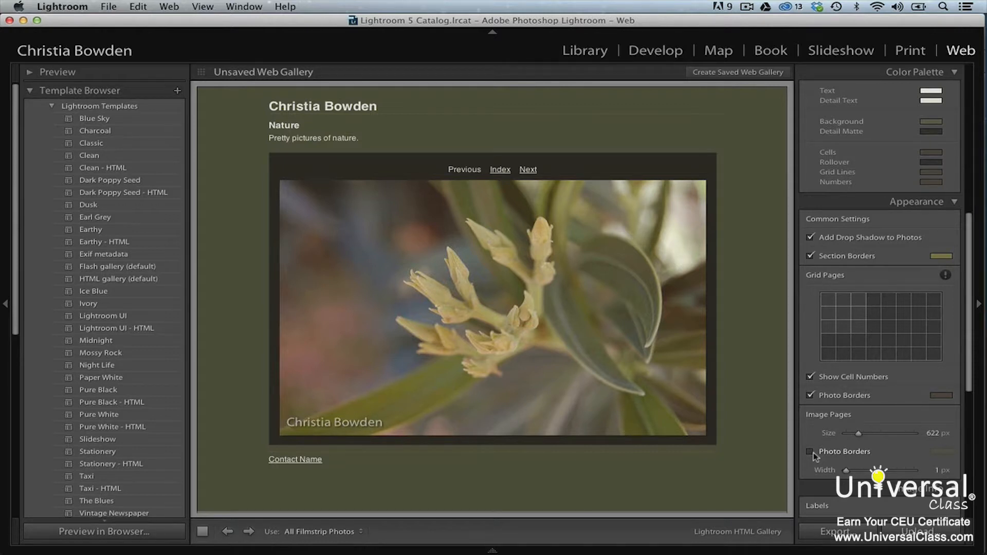
- Scroll the right panel down to show Image Info, Output Settings and Upload Settings
{"action": "scroll", "coordinate": [814, 452], "scroll_direction": "down", "scroll_amount": 10}
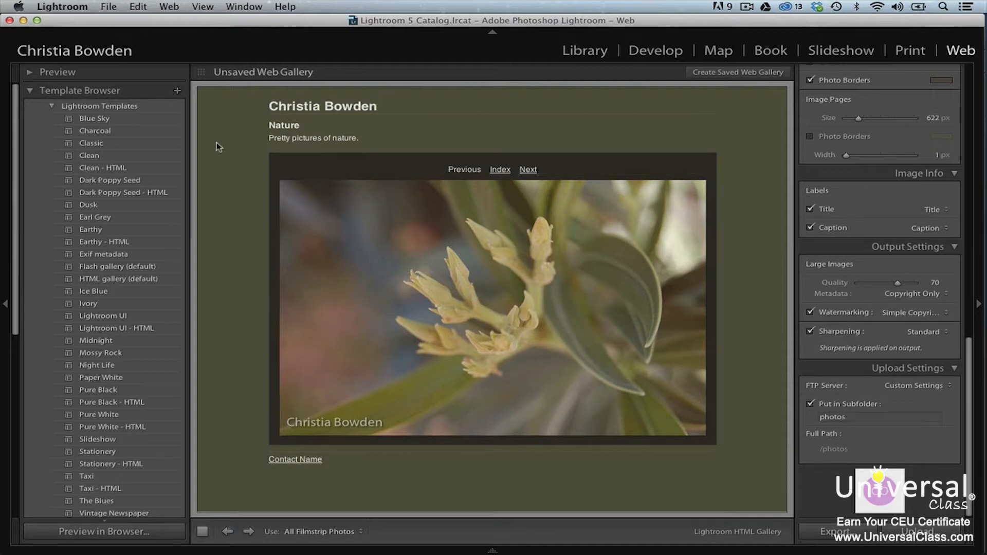
- Save the current gallery design as a user template named 'NatureGallery'
{"action": "left_click", "coordinate": [177, 91]}
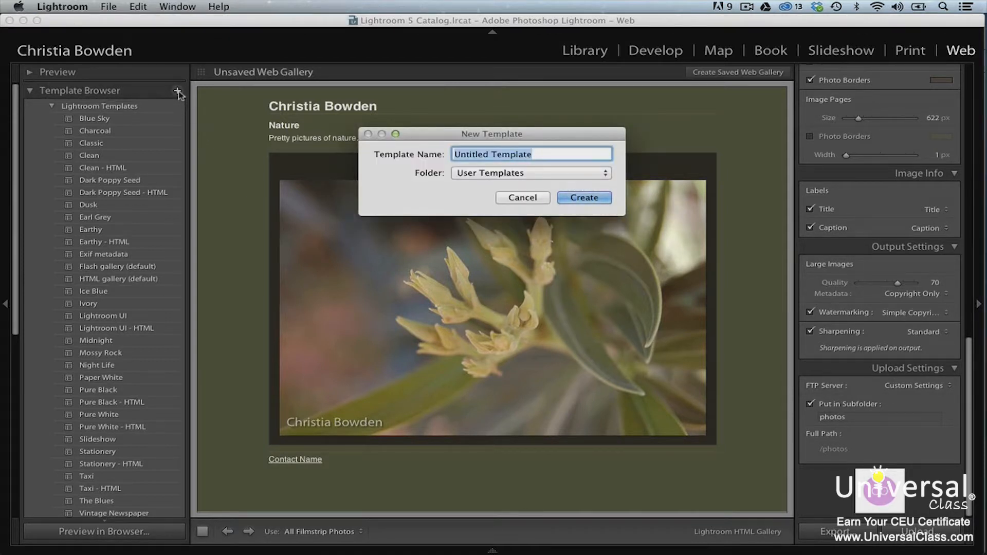
{"action": "type", "text": "NatureGallery"}
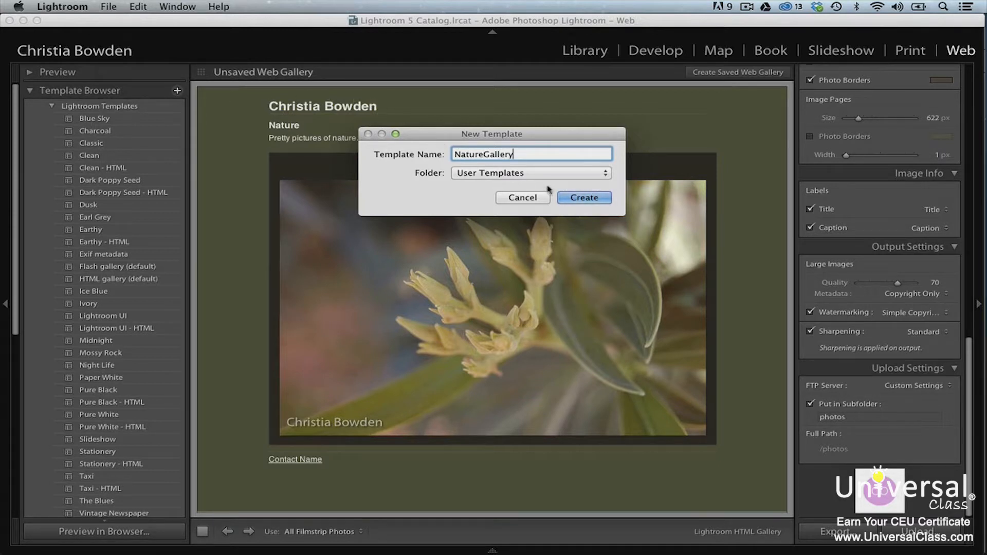
{"action": "left_click", "coordinate": [582, 198]}
{"action": "scroll", "coordinate": [172, 397], "scroll_direction": "down", "scroll_amount": 5}
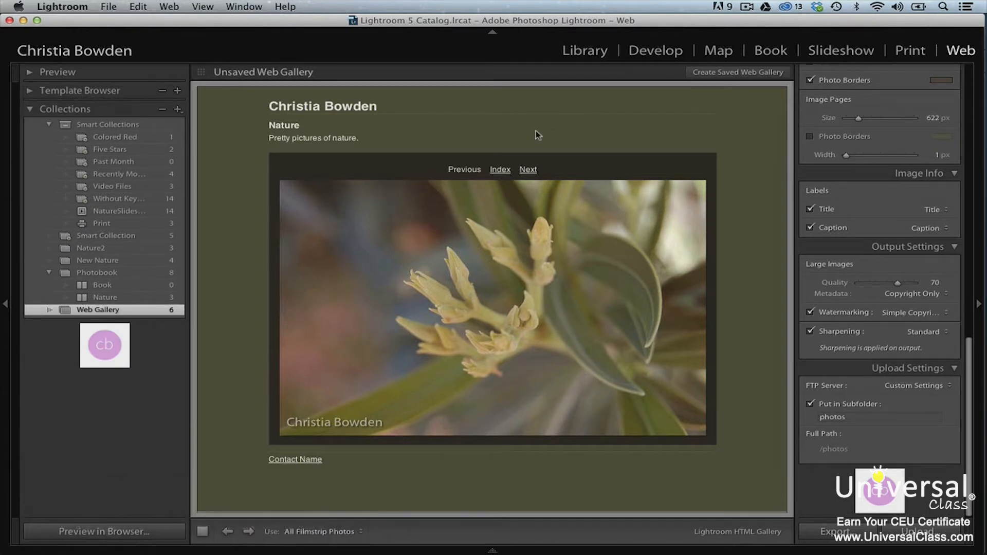
- Save the gallery as 'Nature Gallery' in the Web Gallery set, then start the export
{"action": "left_click", "coordinate": [755, 71]}
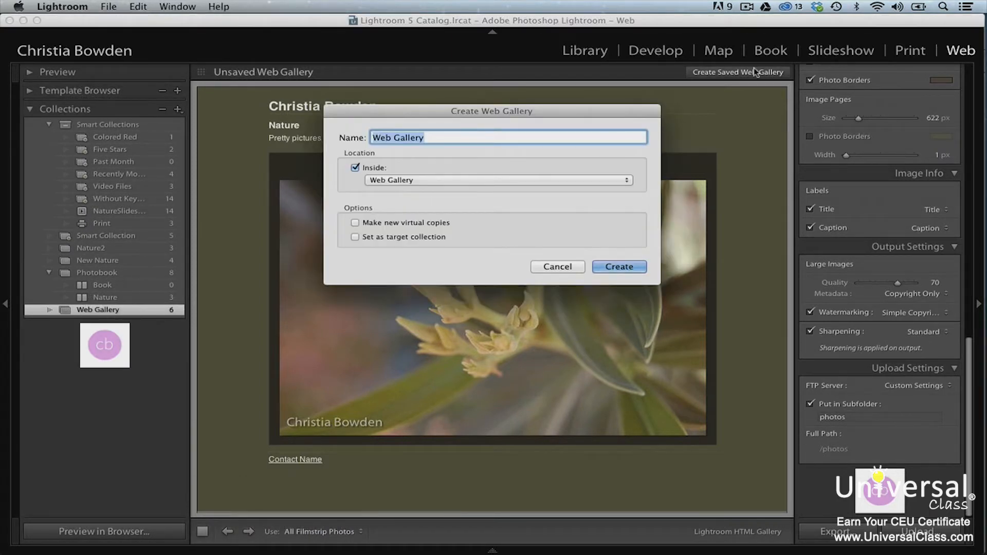
{"action": "type", "text": "Natur"}
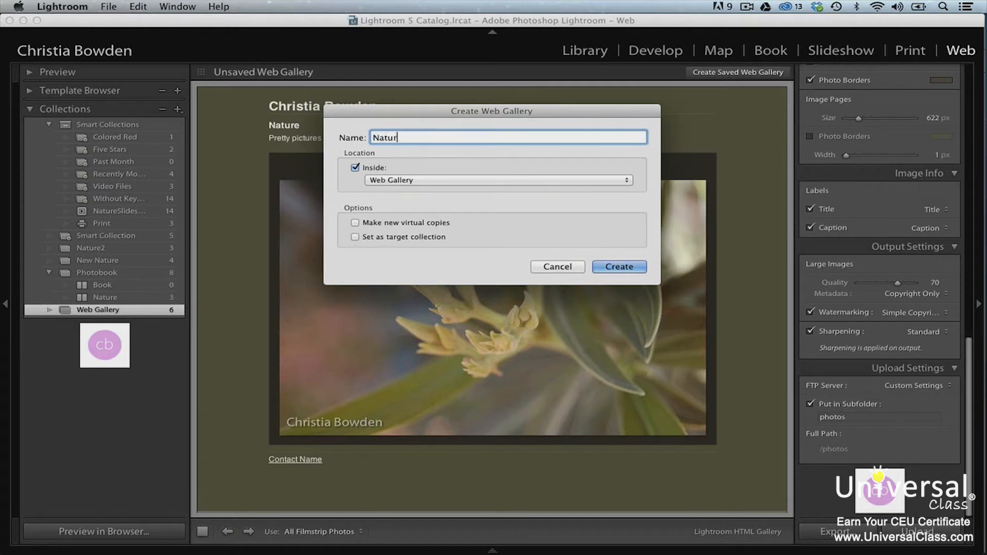
{"action": "type", "text": "e Gallery"}
{"action": "left_click", "coordinate": [631, 266]}
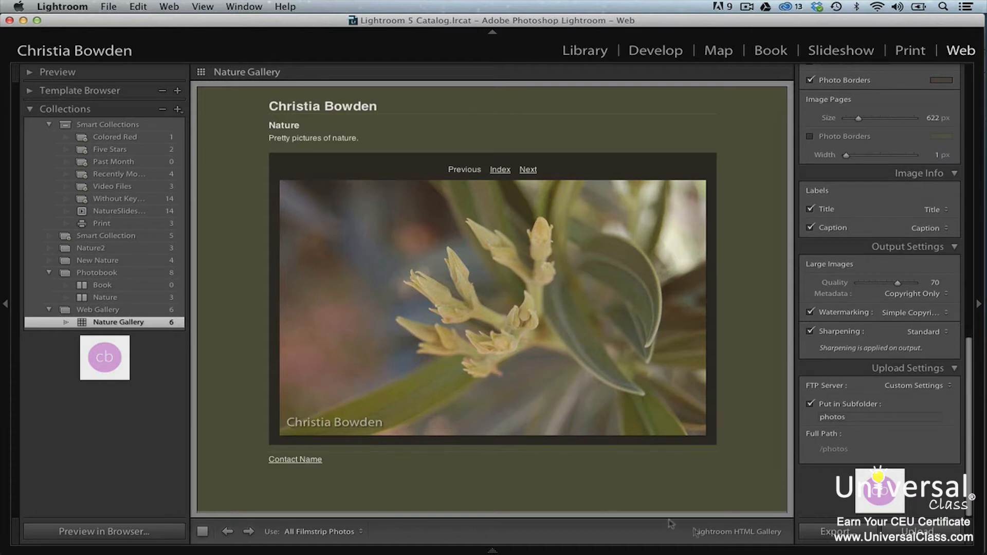
{"action": "left_click", "coordinate": [815, 538]}
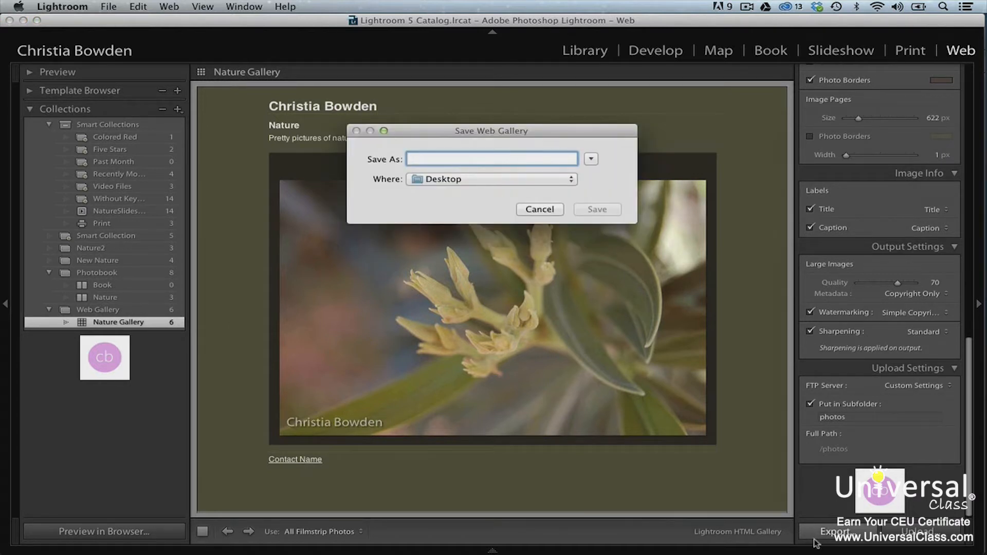
- Export the web gallery to the Desktop as 'Nature Gallery'
{"action": "type", "text": "Nature "}
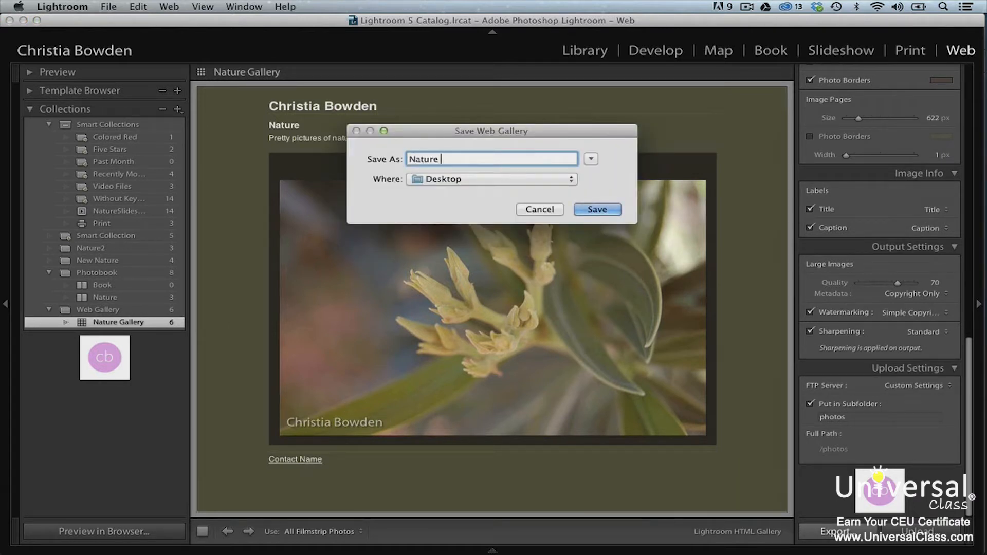
{"action": "type", "text": "Gallery"}
{"action": "left_click", "coordinate": [610, 210]}
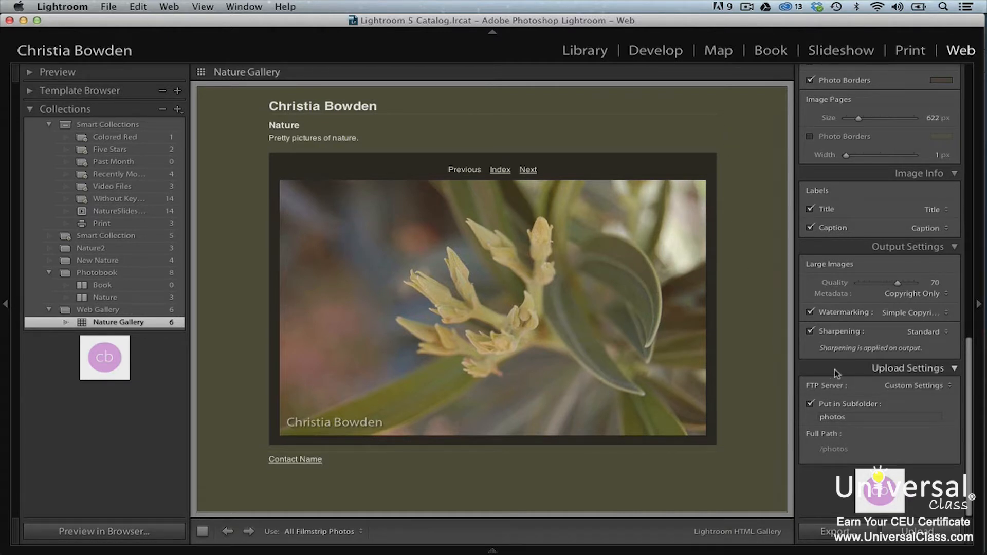
- Edit the FTP server settings, entering the server address, account username and password
{"action": "left_click", "coordinate": [914, 386]}
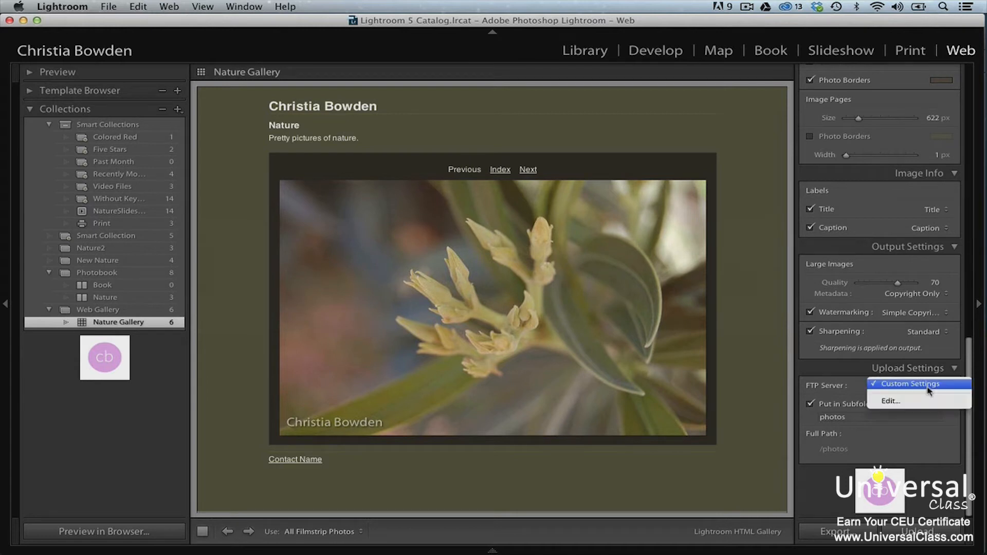
{"action": "left_click", "coordinate": [930, 401]}
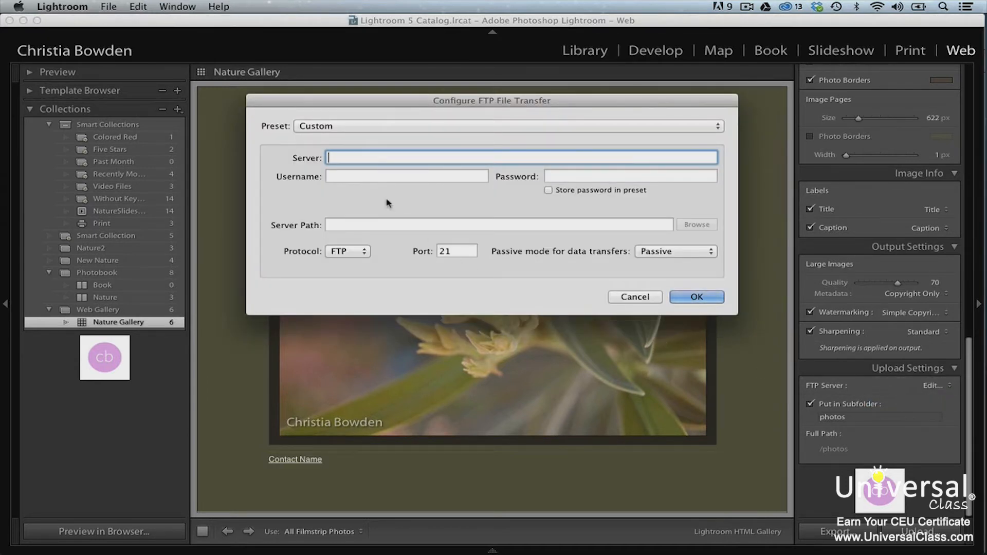
{"action": "type", "text": "ftp.christiajbowden.com"}
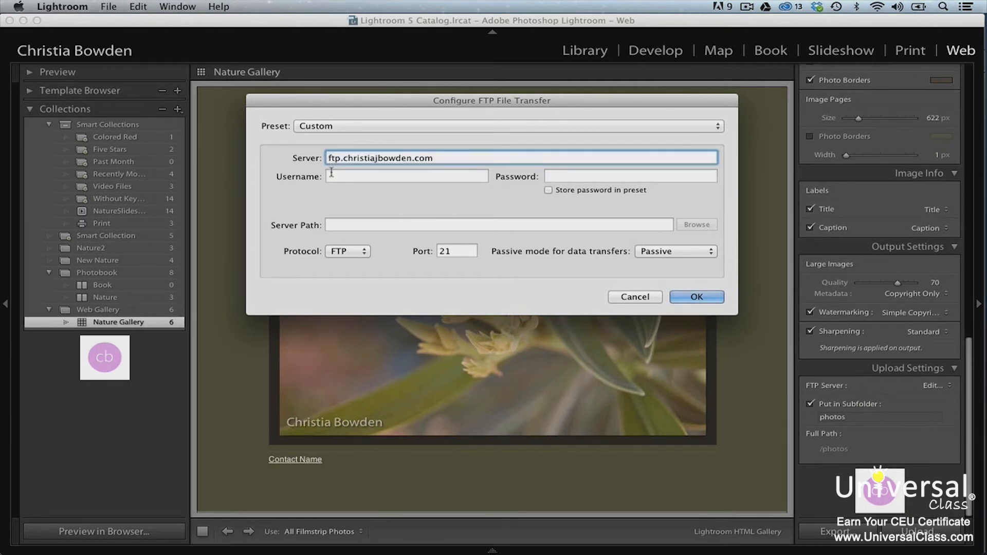
{"action": "left_click", "coordinate": [329, 177]}
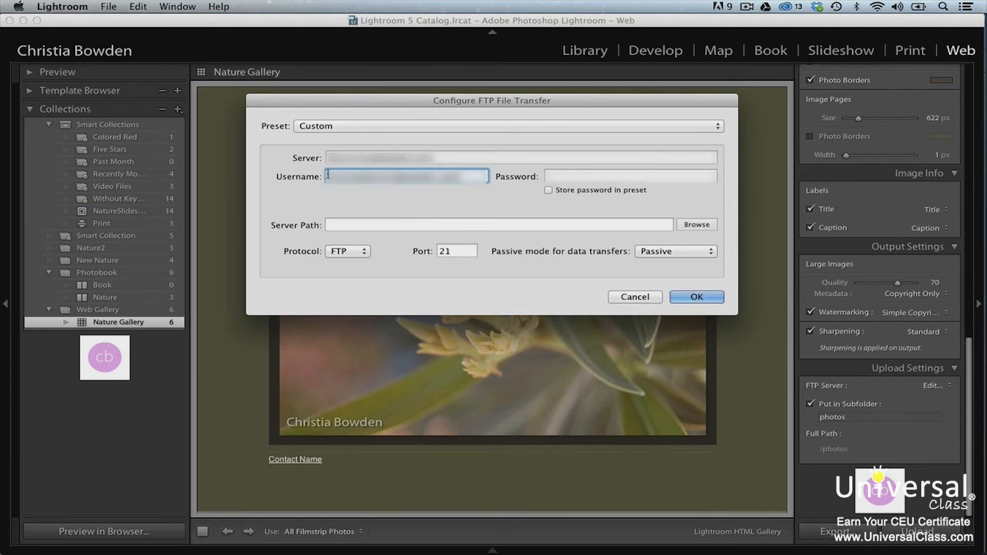
{"action": "left_click", "coordinate": [547, 176]}
{"action": "key", "text": "super+v"}
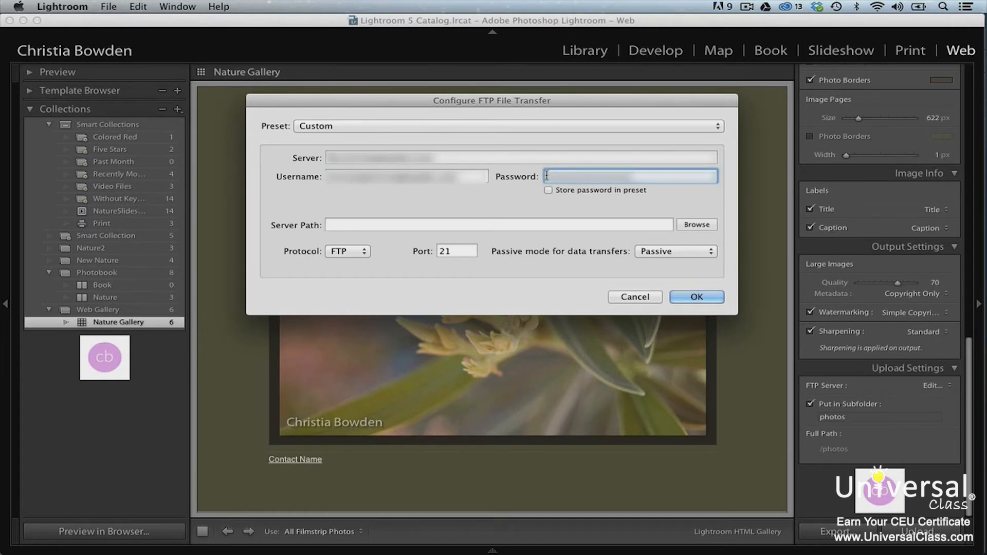
{"action": "key", "text": "Tab"}
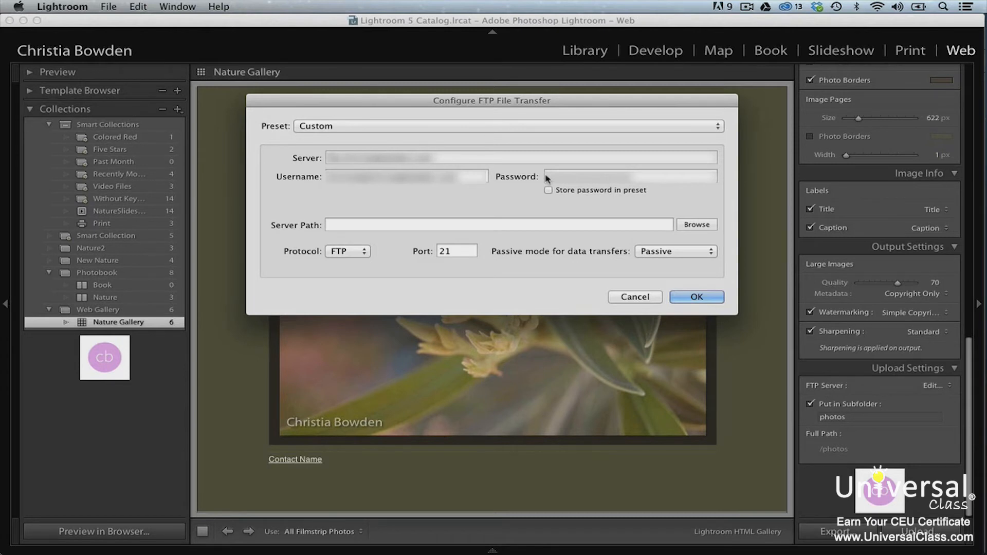
- Save these FTP settings as a preset named 'Main Preset' and confirm
{"action": "left_click", "coordinate": [547, 178]}
{"action": "left_click", "coordinate": [304, 126]}
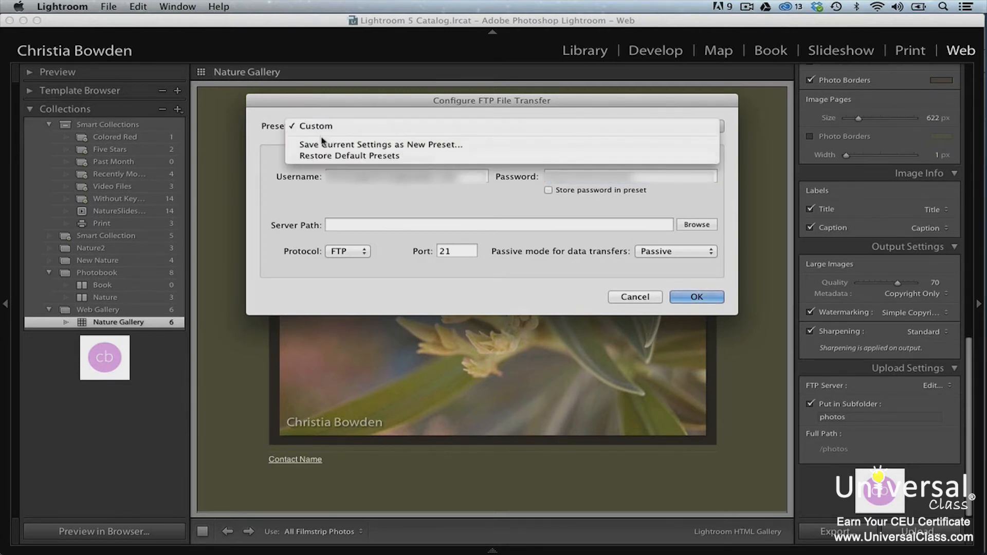
{"action": "left_click", "coordinate": [324, 145]}
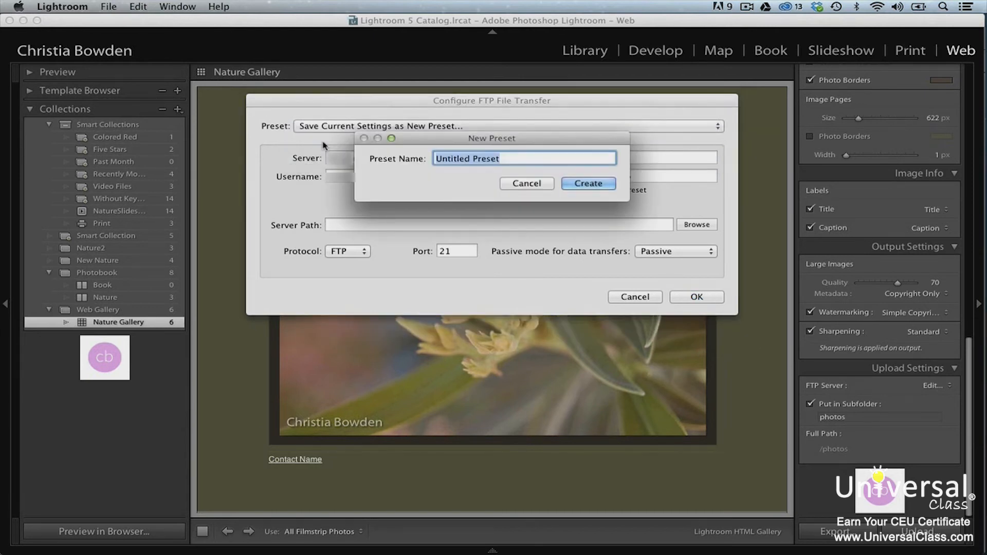
{"action": "type", "text": "M"}
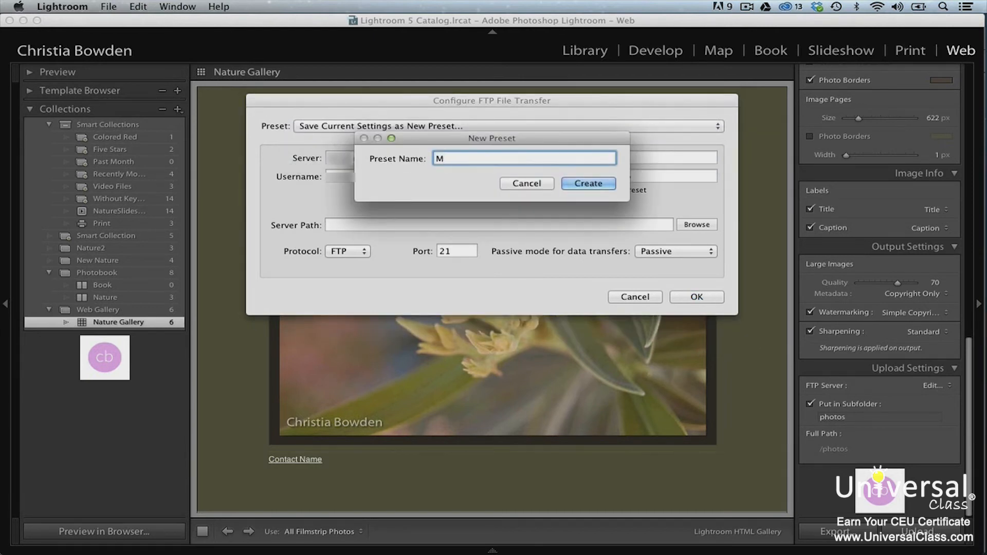
{"action": "type", "text": "ain Preset"}
{"action": "left_click", "coordinate": [581, 184]}
{"action": "left_click", "coordinate": [696, 297]}
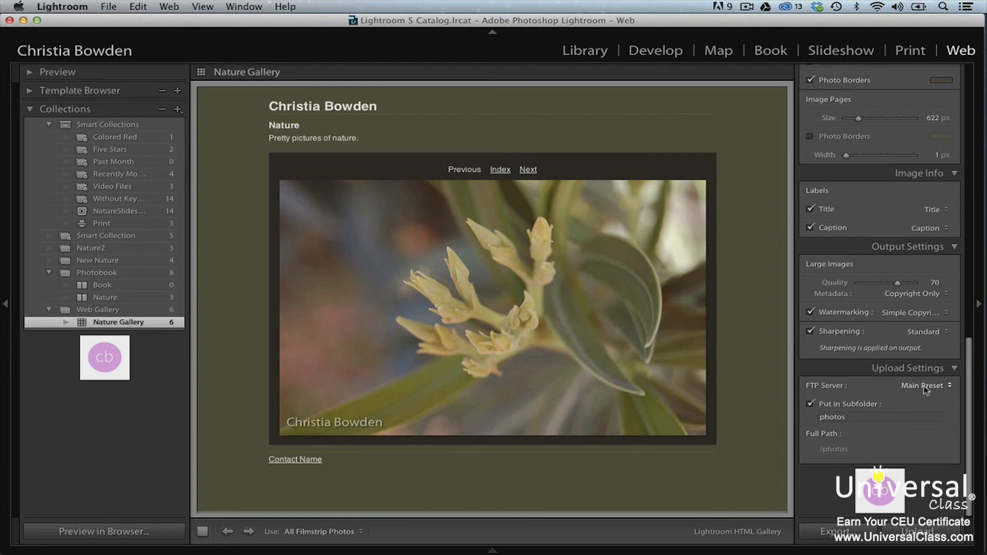
- Set Put in Subfolder to a folder under the site's public_html directory
{"action": "left_click", "coordinate": [891, 419]}
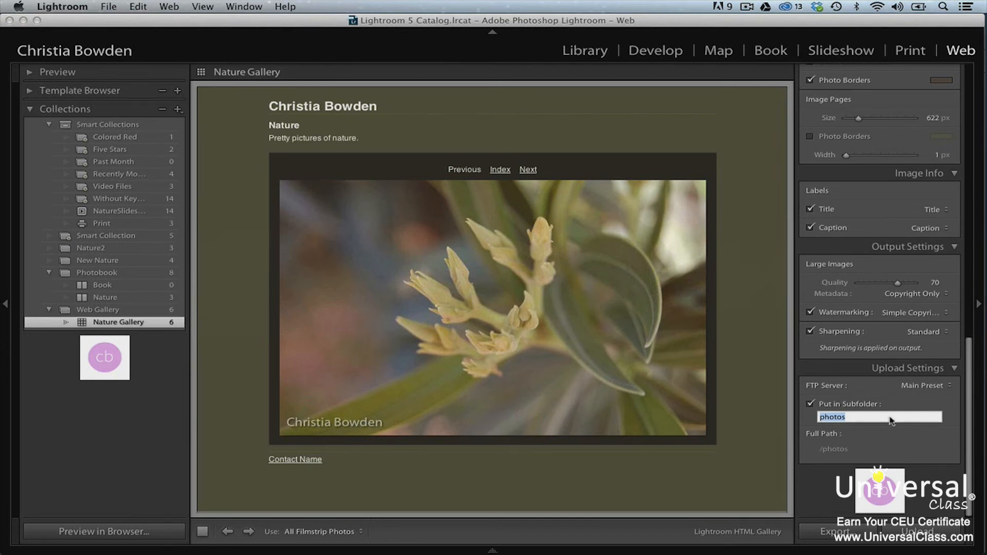
{"action": "type", "text": "christiajbowden.com/public_htm"}
{"action": "type", "text": "l"}
{"action": "type", "text": "/christia"}
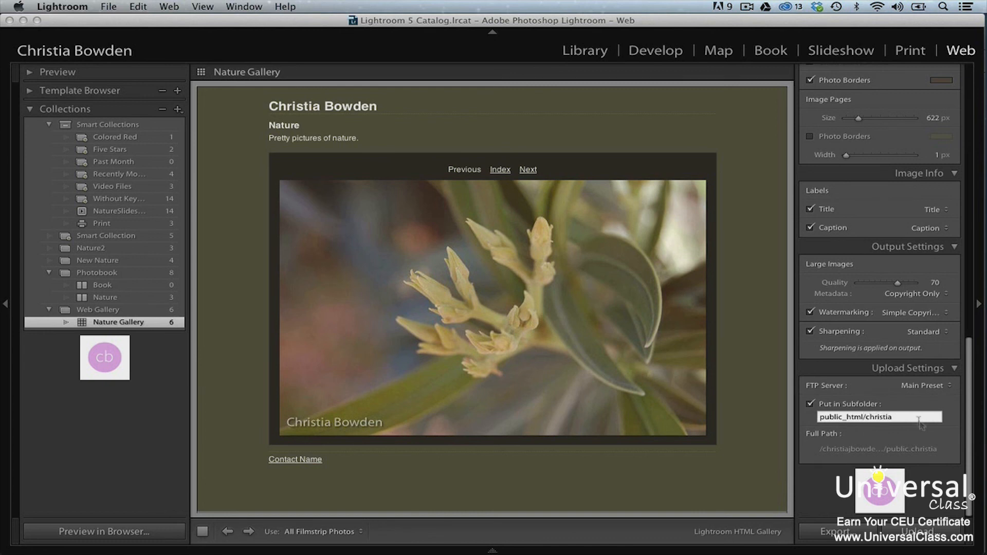
{"action": "left_click", "coordinate": [935, 426]}
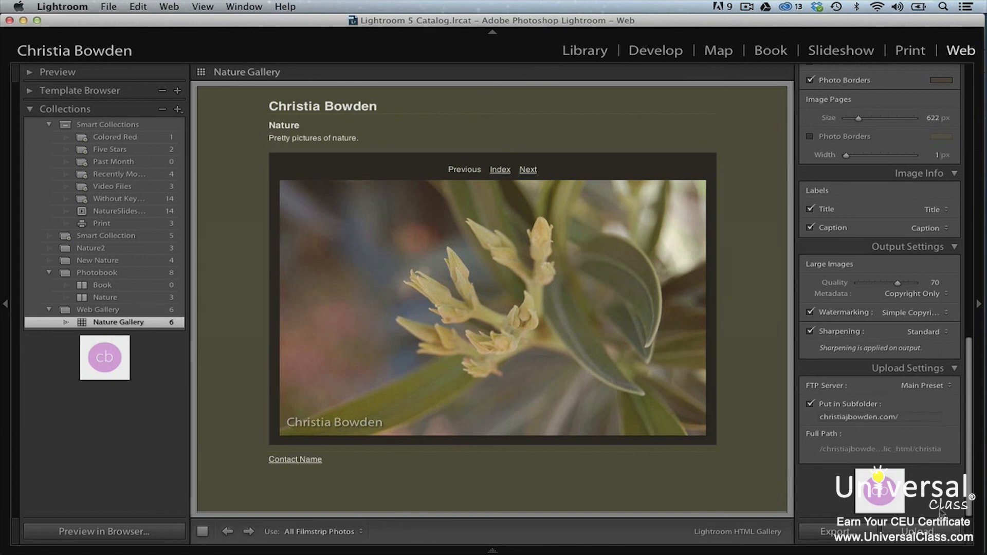
- Upload the gallery, entering the FTP account password when prompted
{"action": "left_click", "coordinate": [943, 532]}
{"action": "type", "text": "••••••••••••••"}
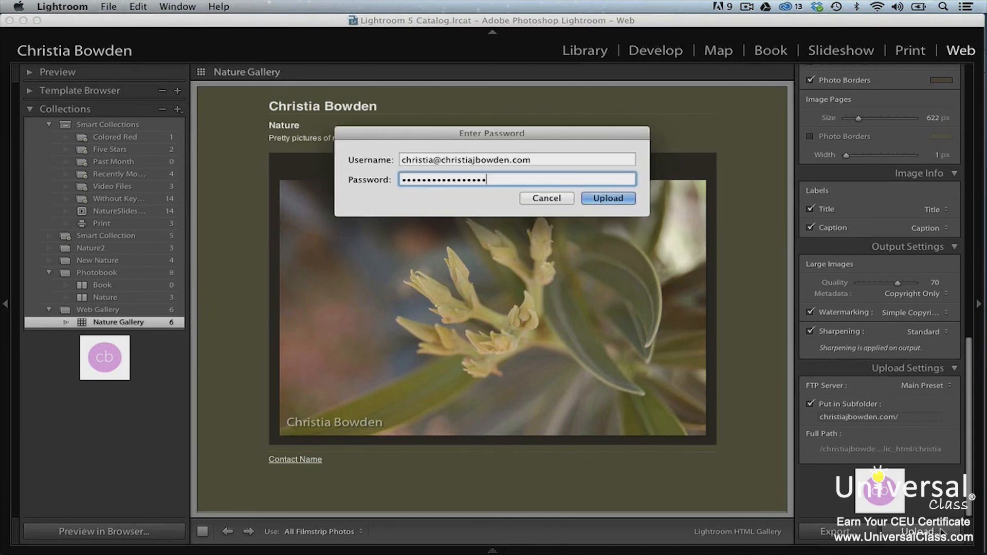
{"action": "left_click", "coordinate": [609, 198]}
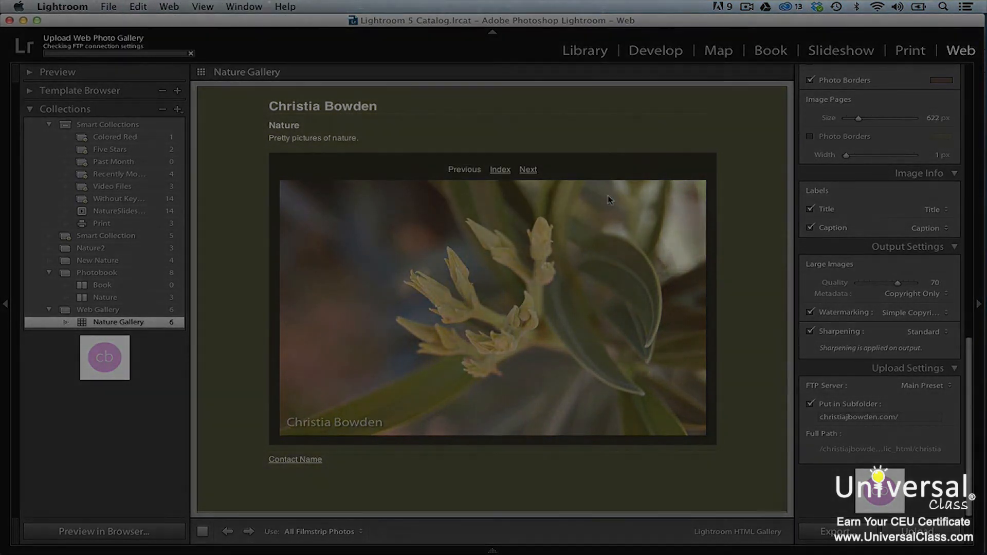